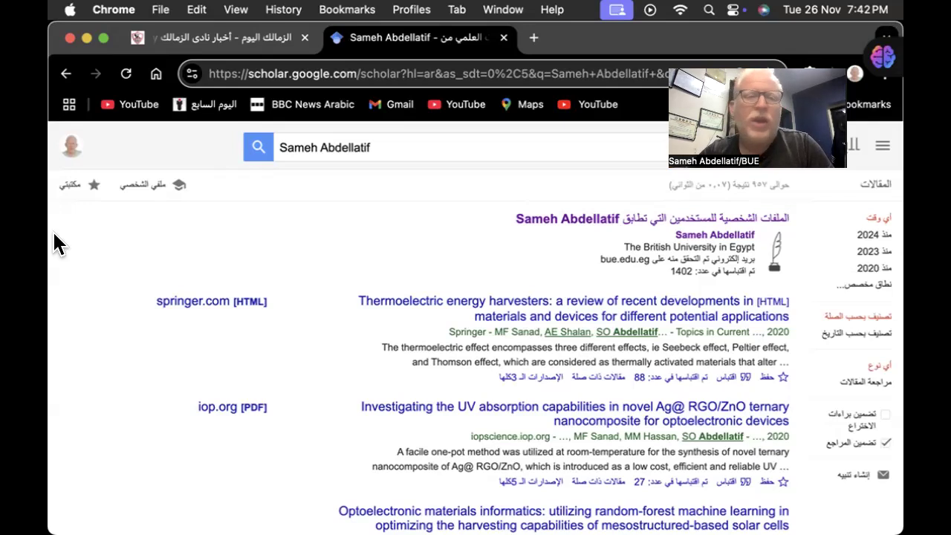
Search the web for "endnote download" and open the EndNote downloads page on endnote.com from the results
{"action": "left_click", "coordinate": [476, 75]}
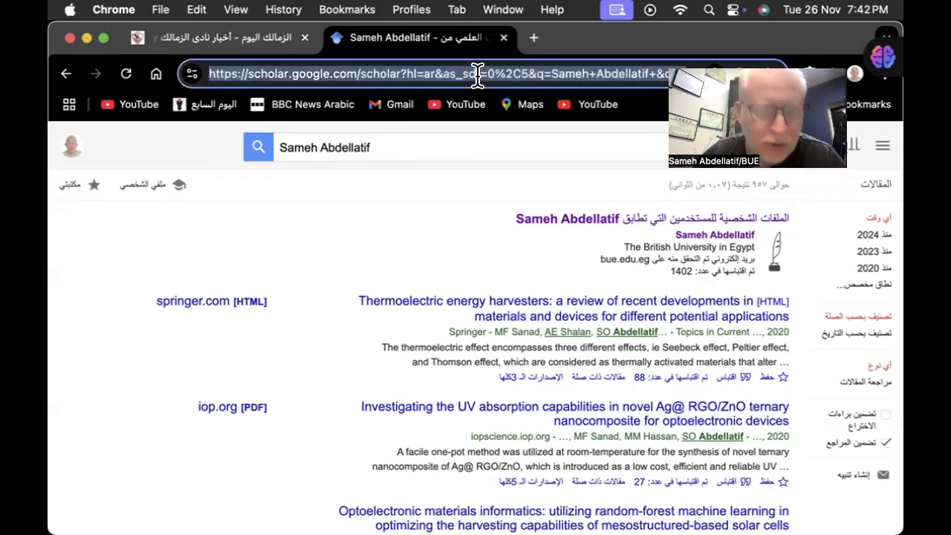
{"action": "type", "text": "end"}
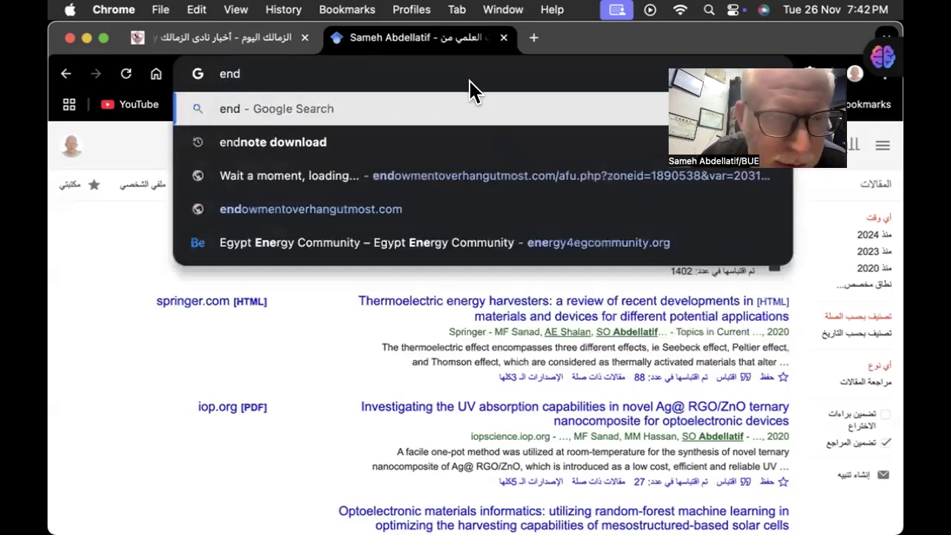
{"action": "left_click", "coordinate": [416, 149]}
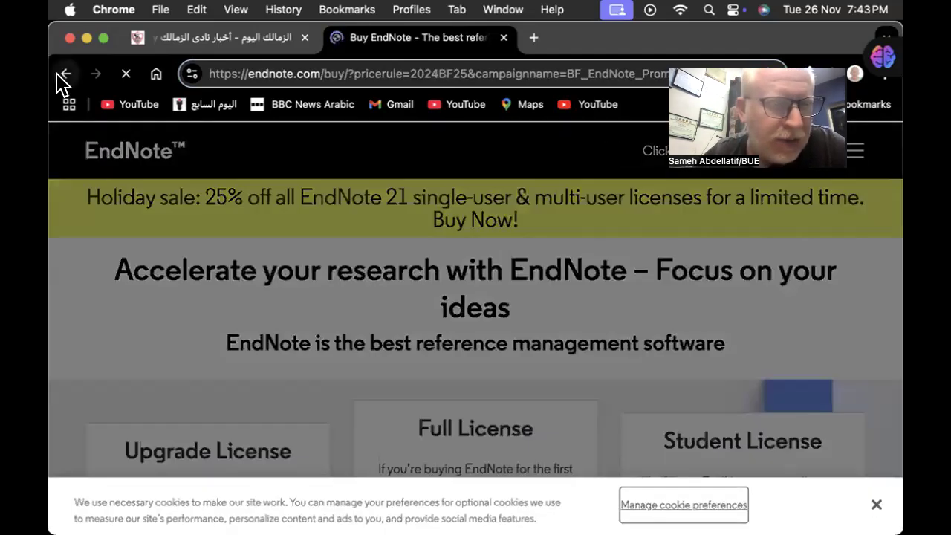
{"action": "left_click", "coordinate": [61, 75]}
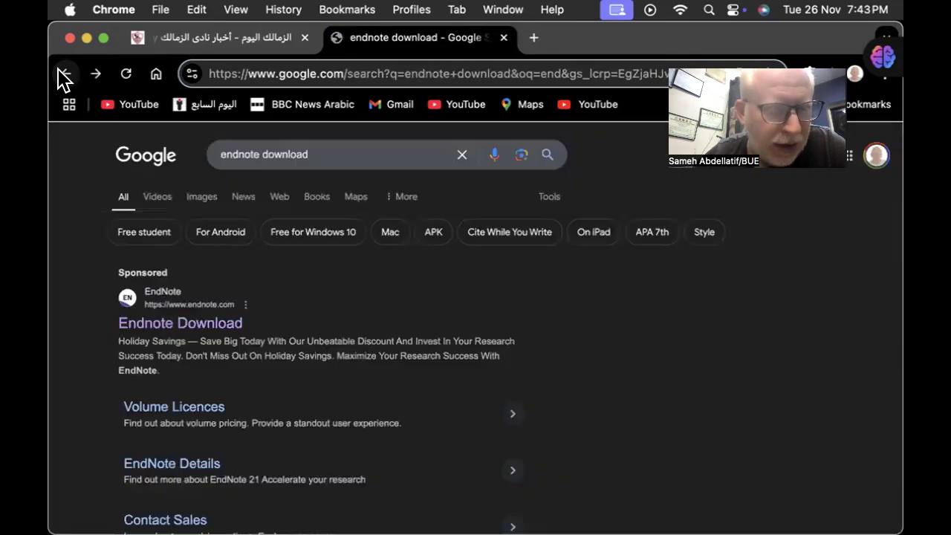
{"action": "scroll", "coordinate": [420, 281], "scroll_direction": "down", "scroll_amount": 6}
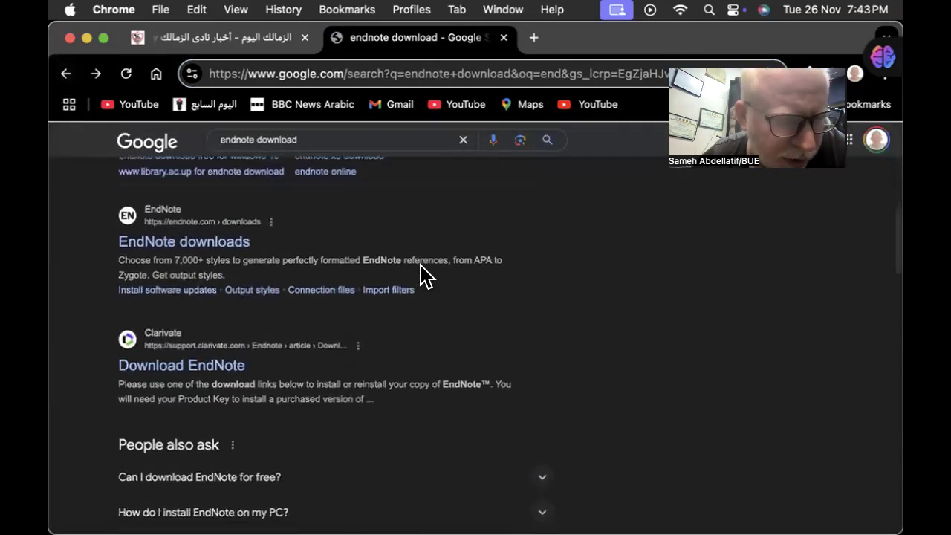
{"action": "left_click", "coordinate": [245, 244]}
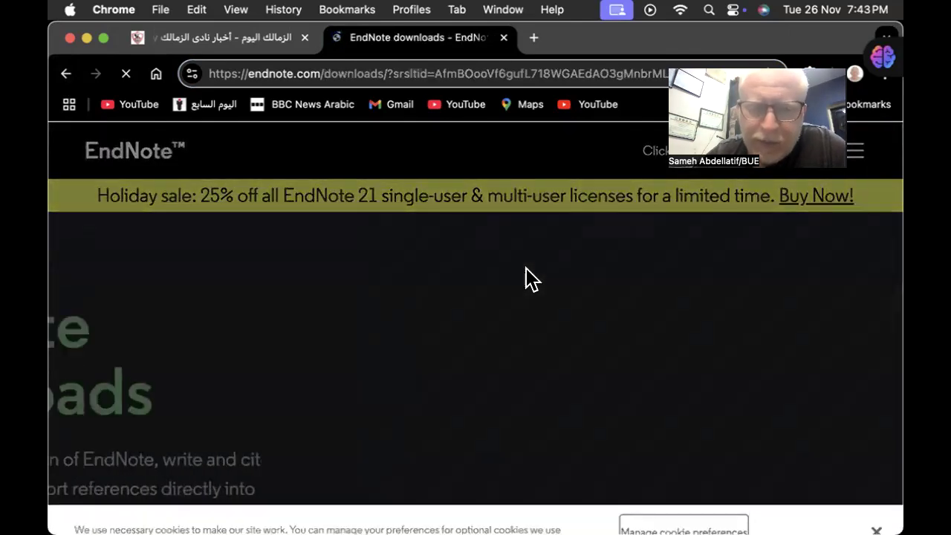
Allow all cookies on the EndNote downloads page and look over its EndNote 21 purchase and free trial options
{"action": "scroll", "coordinate": [528, 279], "scroll_direction": "down", "scroll_amount": 3}
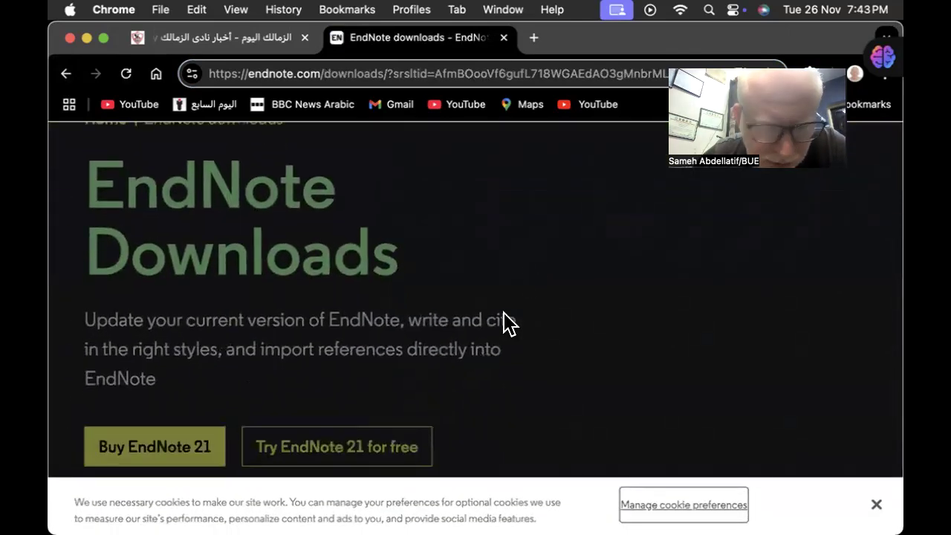
{"action": "left_click", "coordinate": [683, 504]}
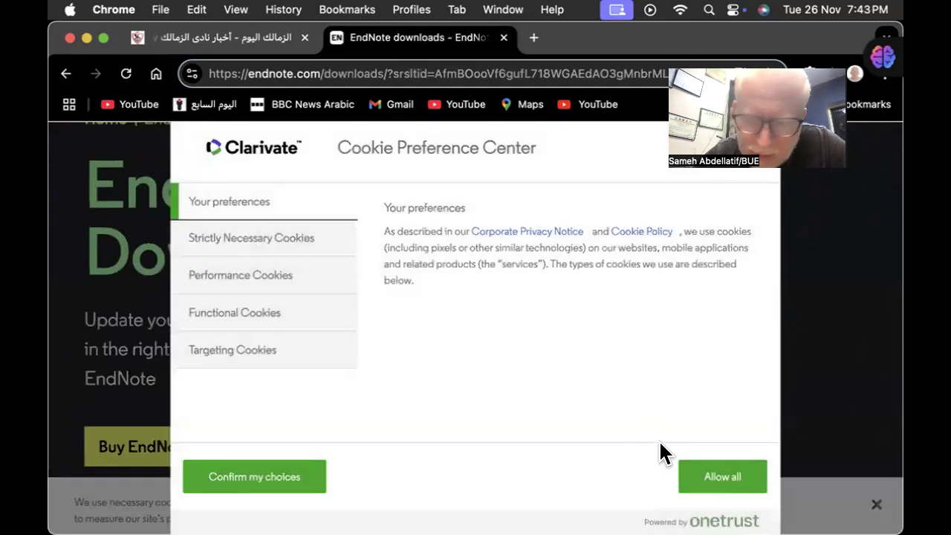
{"action": "left_click", "coordinate": [713, 484]}
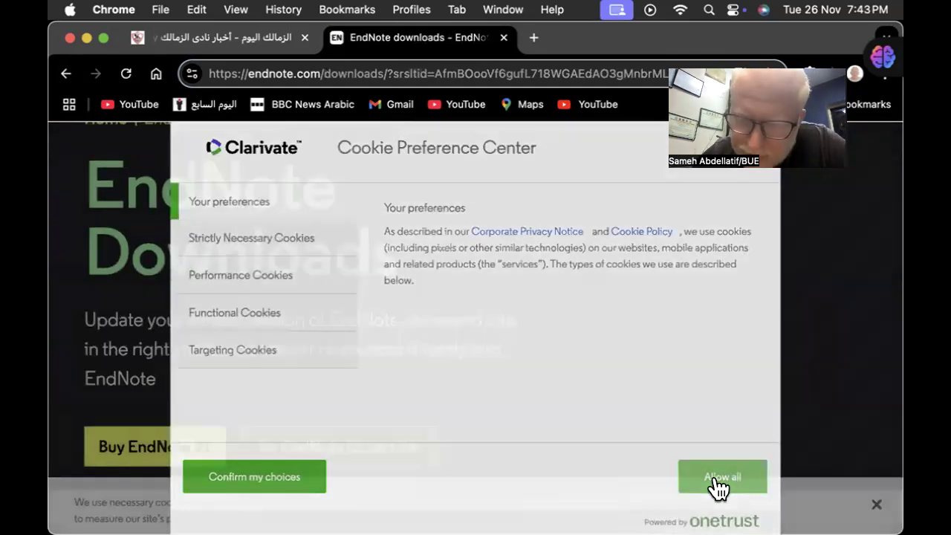
{"action": "scroll", "coordinate": [522, 395], "scroll_direction": "down", "scroll_amount": 3}
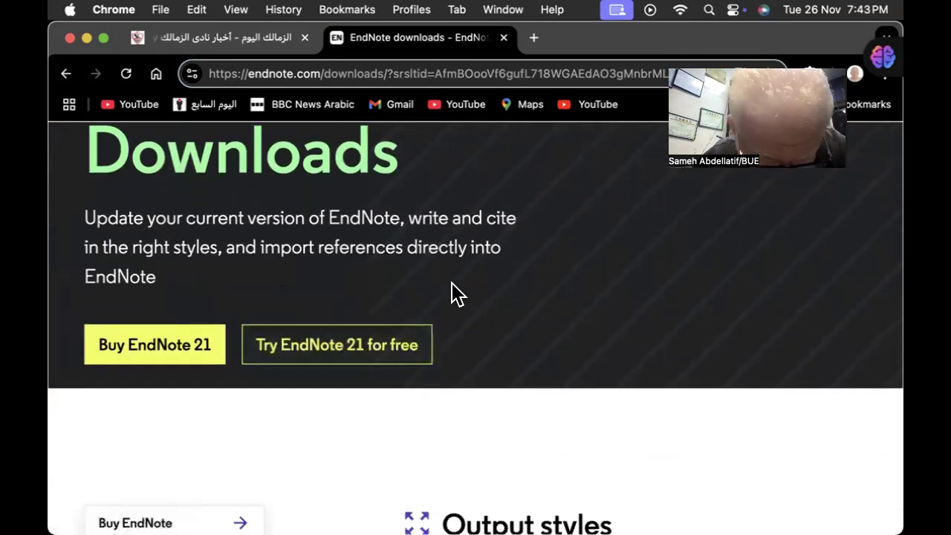
{"action": "scroll", "coordinate": [379, 377], "scroll_direction": "up", "scroll_amount": 3}
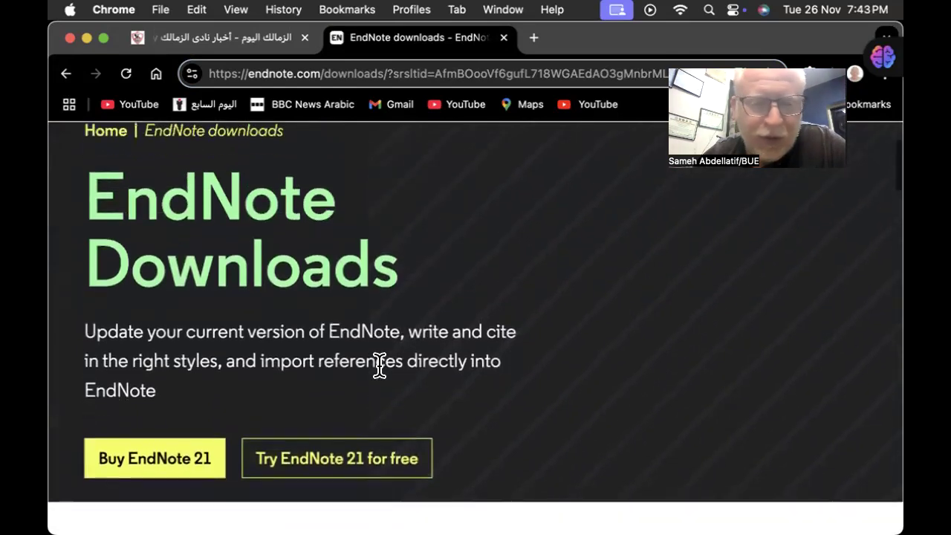
{"action": "scroll", "coordinate": [379, 371], "scroll_direction": "down", "scroll_amount": 8}
{"action": "scroll", "coordinate": [379, 377], "scroll_direction": "up", "scroll_amount": 10}
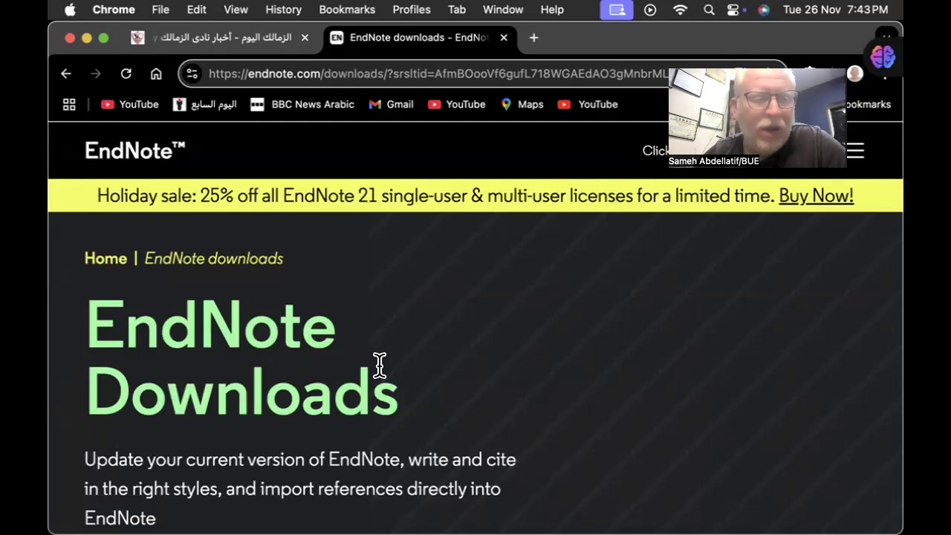
{"action": "scroll", "coordinate": [379, 363], "scroll_direction": "down", "scroll_amount": 3}
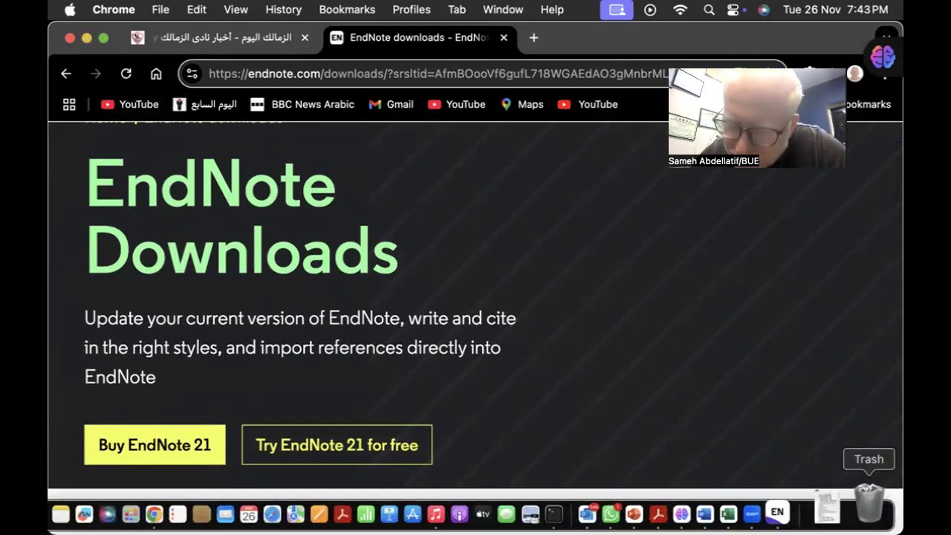
Switch to EndNote 20 and create a new reference library named "try youtube" in the sdb folder
{"action": "left_click", "coordinate": [814, 505]}
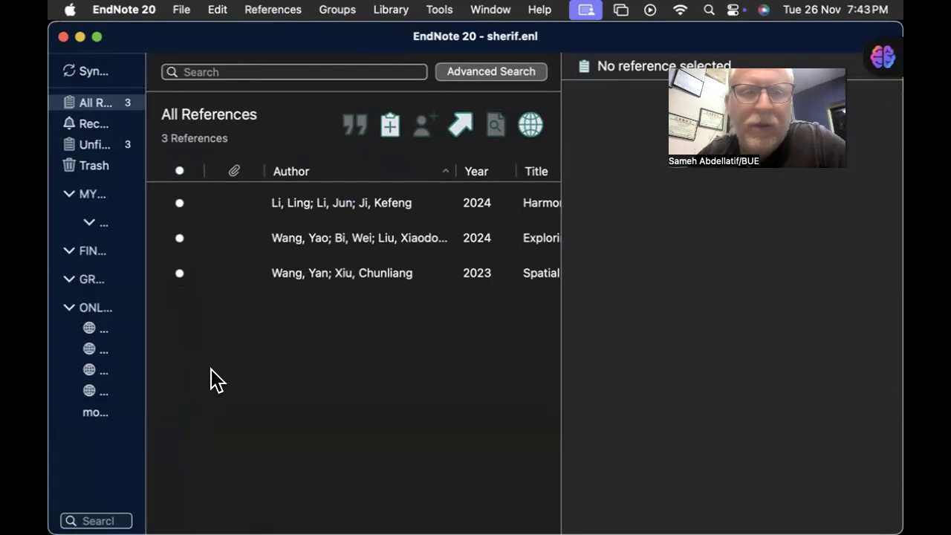
{"action": "left_click", "coordinate": [182, 11]}
{"action": "left_click", "coordinate": [208, 35]}
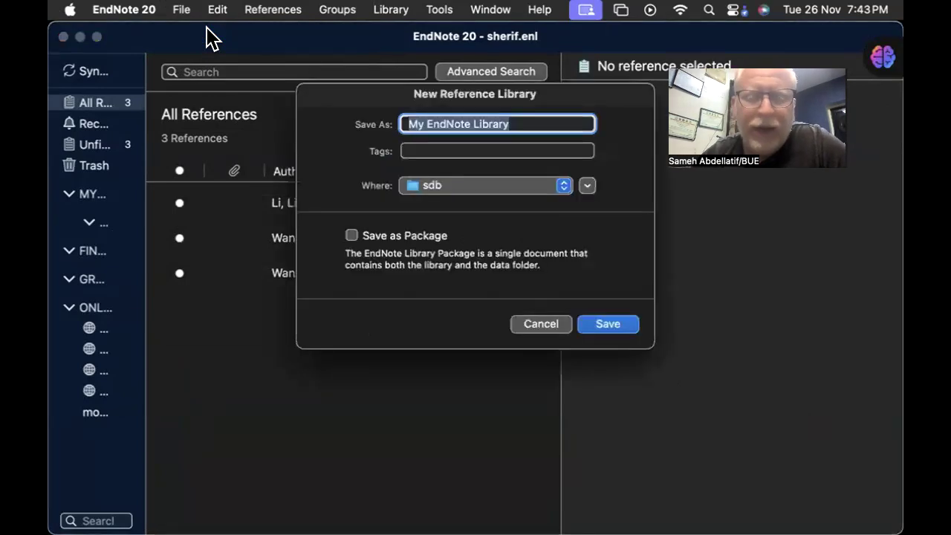
{"action": "type", "text": "tr"}
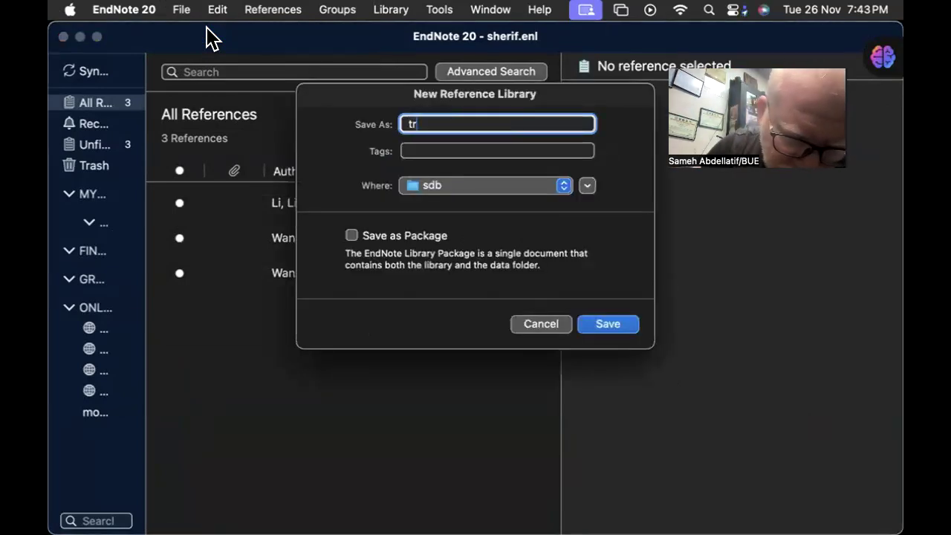
{"action": "type", "text": "y youtub"}
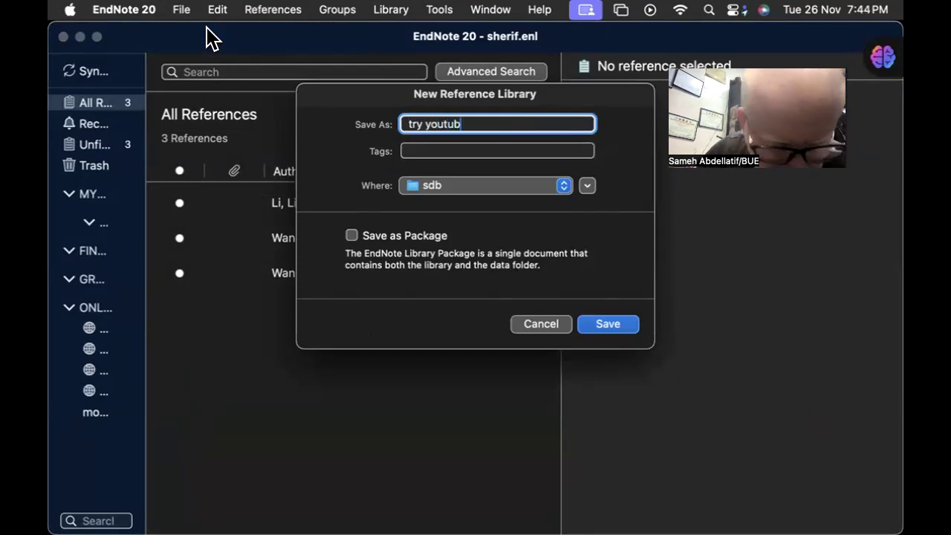
{"action": "type", "text": "e"}
{"action": "key", "text": "Return"}
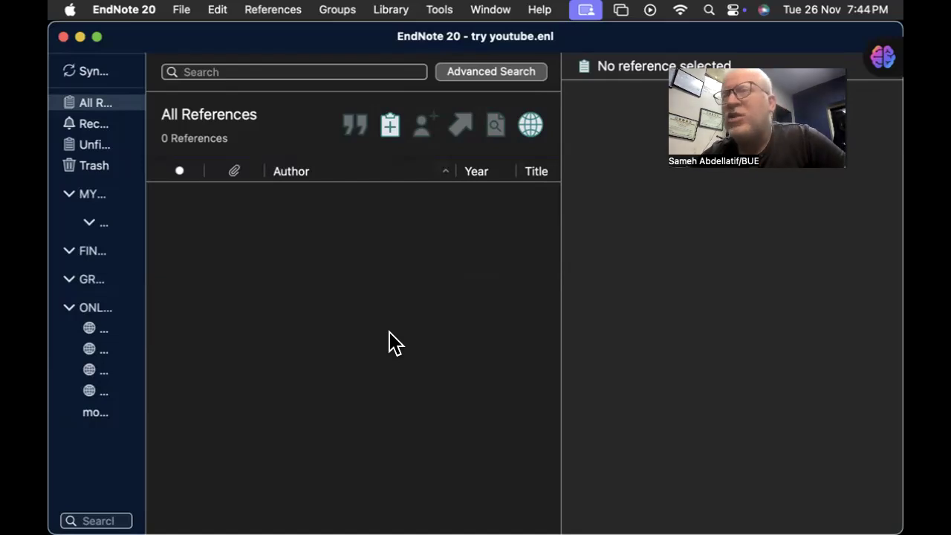
Switch to Microsoft Word and display the EndNote 20 citation tools for the numerical document
{"action": "mouse_move", "coordinate": [842, 525]}
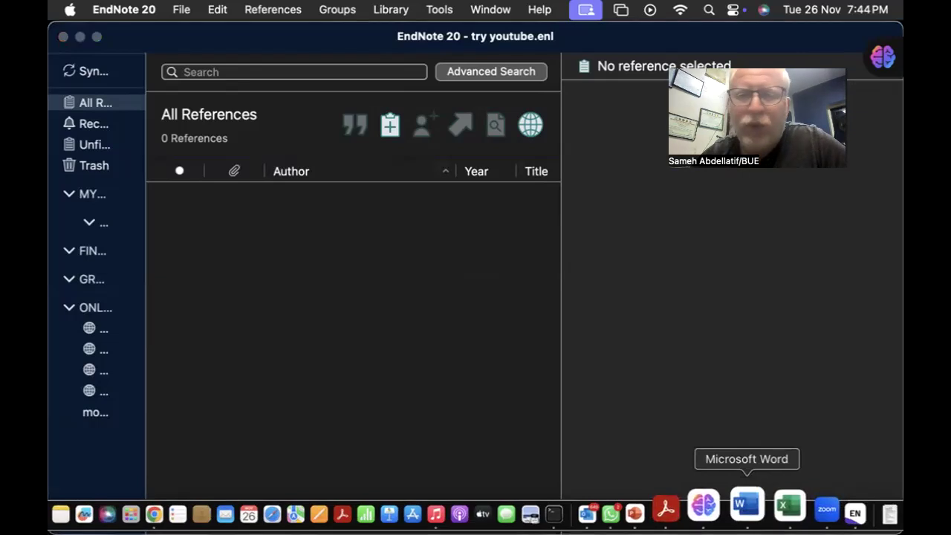
{"action": "left_click", "coordinate": [746, 505]}
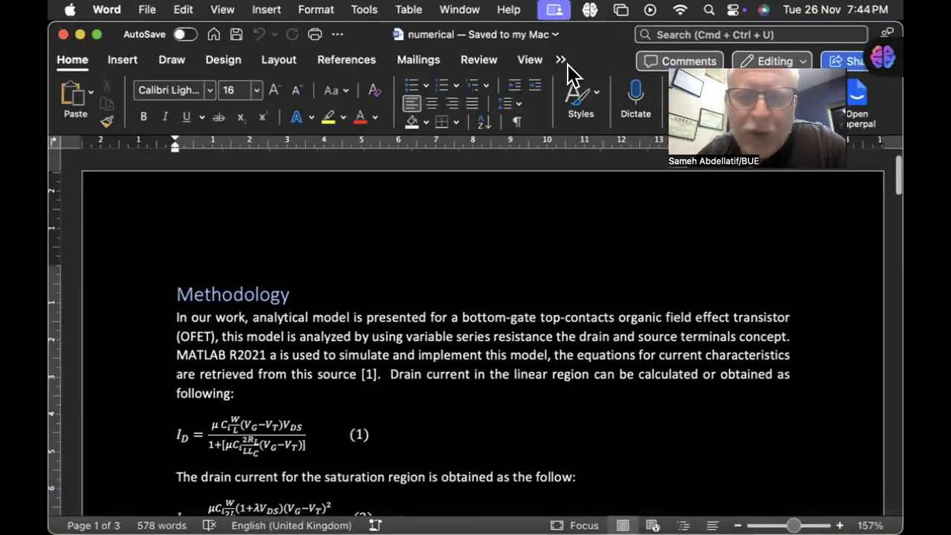
{"action": "left_click", "coordinate": [561, 61]}
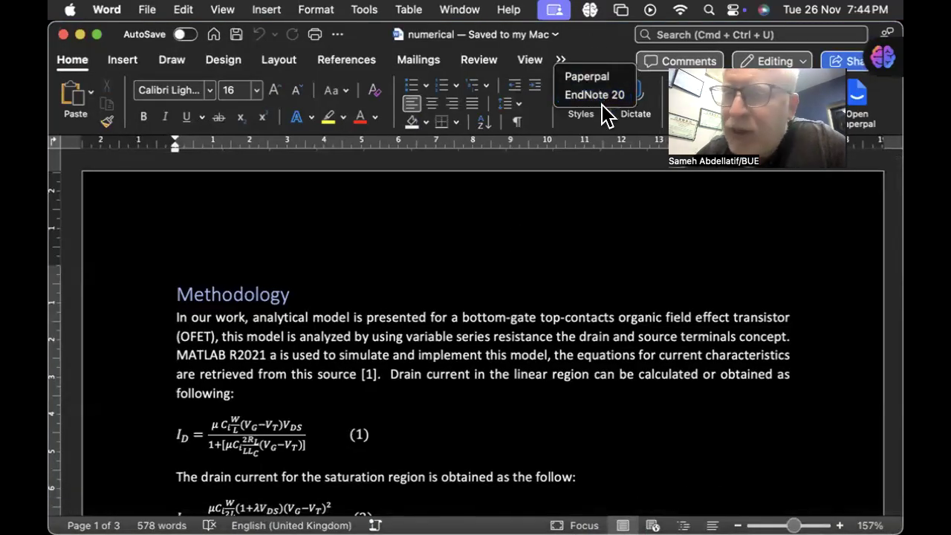
{"action": "left_click", "coordinate": [603, 98]}
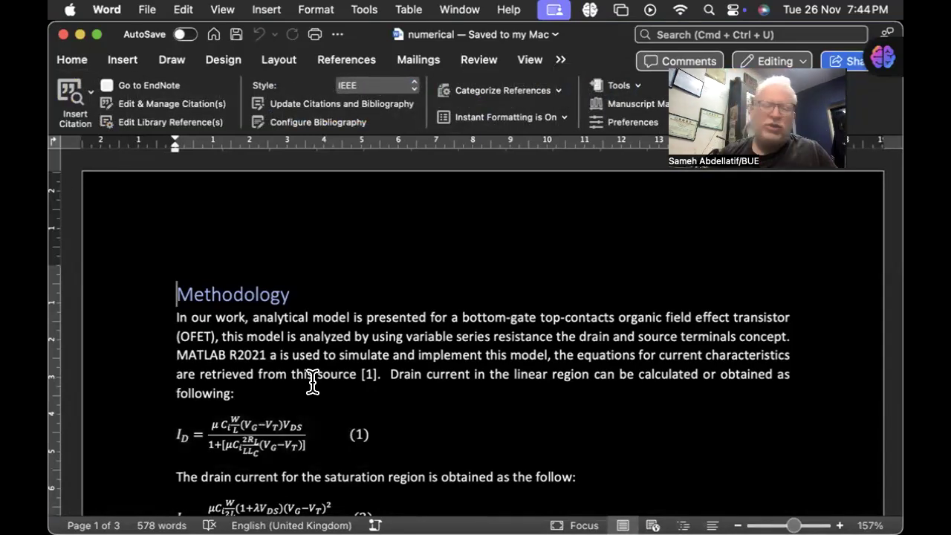
Look through the numerical document's Methodology text, equations and bracketed citations, and close the reminders window
{"action": "scroll", "coordinate": [313, 383], "scroll_direction": "down", "scroll_amount": 15}
{"action": "scroll", "coordinate": [313, 382], "scroll_direction": "down", "scroll_amount": 5}
{"action": "scroll", "coordinate": [322, 390], "scroll_direction": "up", "scroll_amount": 8}
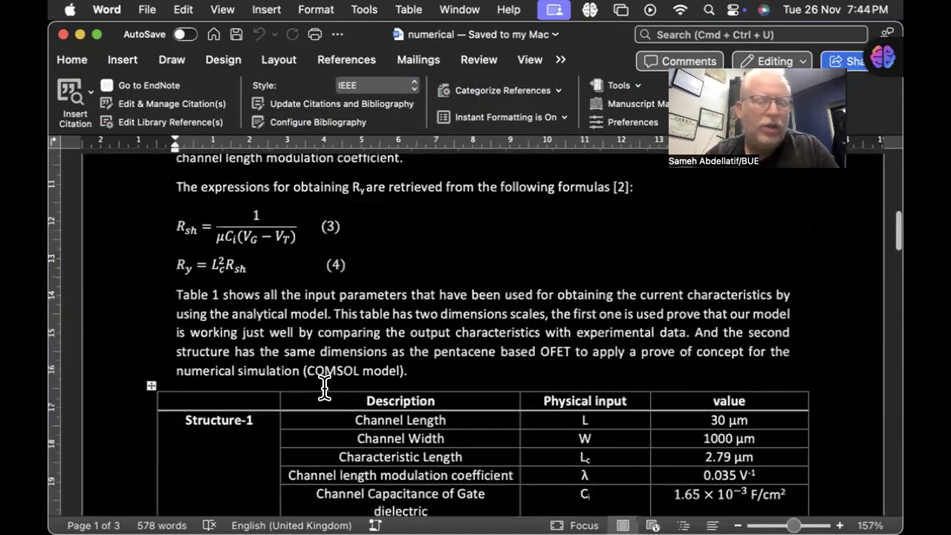
{"action": "scroll", "coordinate": [324, 386], "scroll_direction": "up", "scroll_amount": 10}
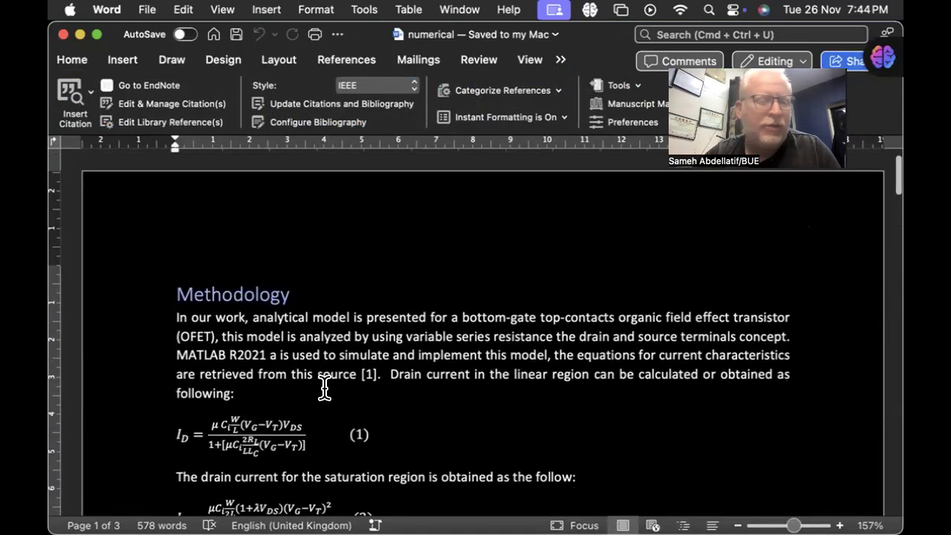
{"action": "scroll", "coordinate": [324, 387], "scroll_direction": "down", "scroll_amount": 3}
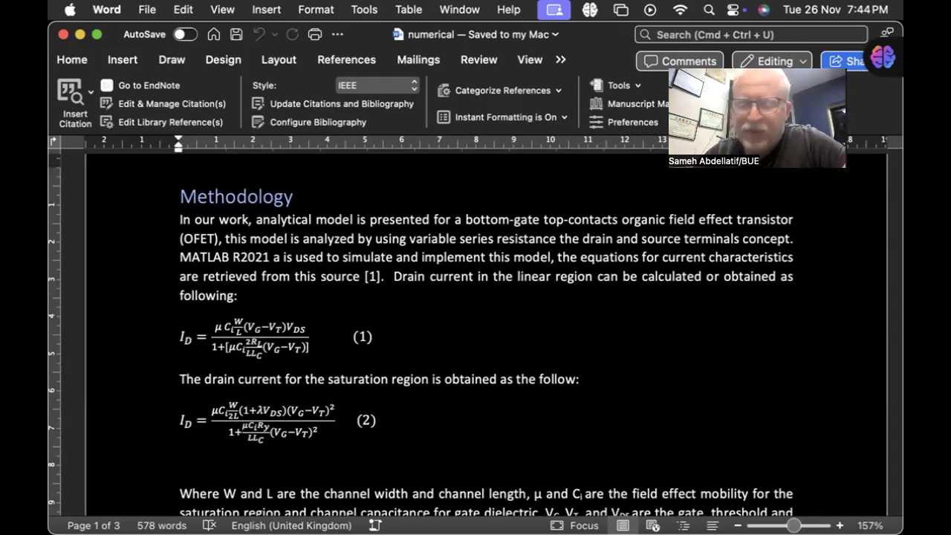
{"action": "mouse_move", "coordinate": [327, 534]}
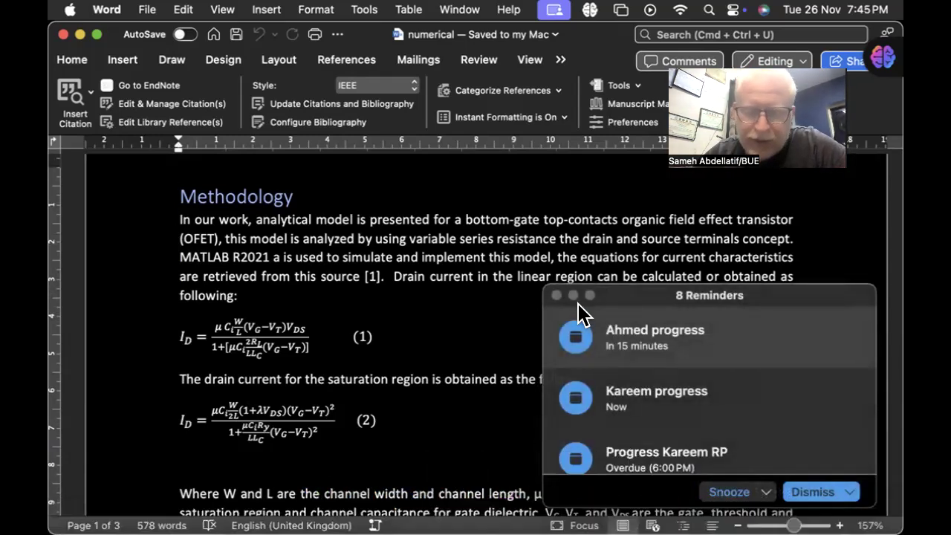
{"action": "left_click", "coordinate": [556, 297]}
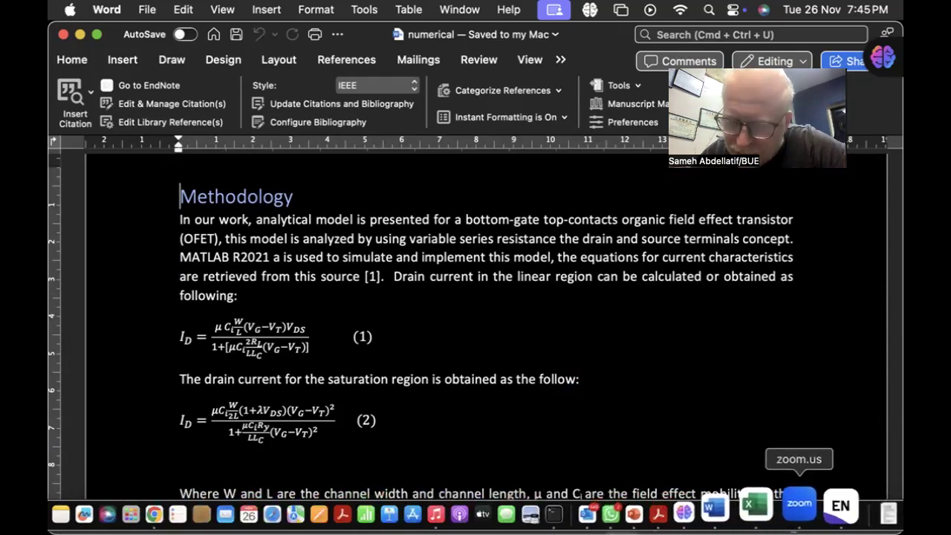
Switch to Chrome and go back to the Google Scholar results for the author's name
{"action": "left_click", "coordinate": [186, 508]}
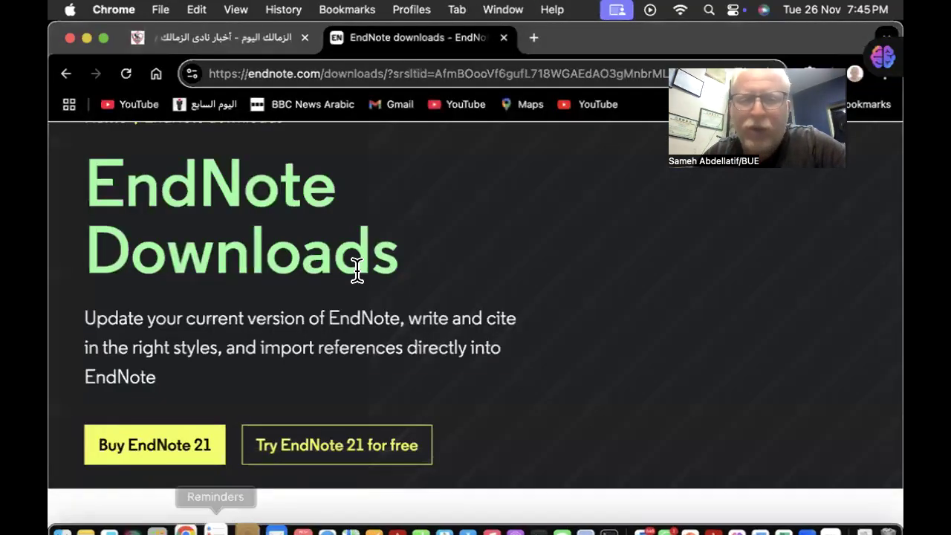
{"action": "left_click", "coordinate": [515, 65]}
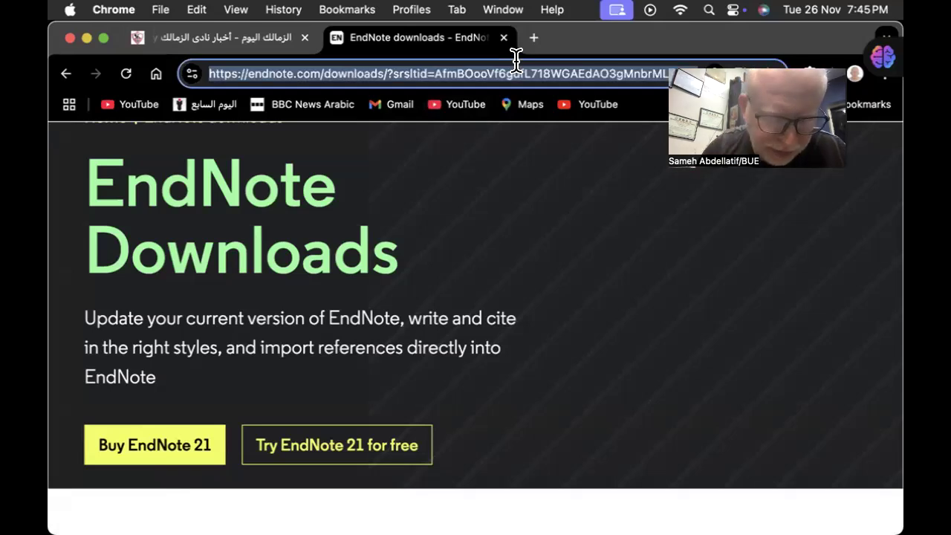
{"action": "type", "text": "sch"}
{"action": "key", "text": "Return"}
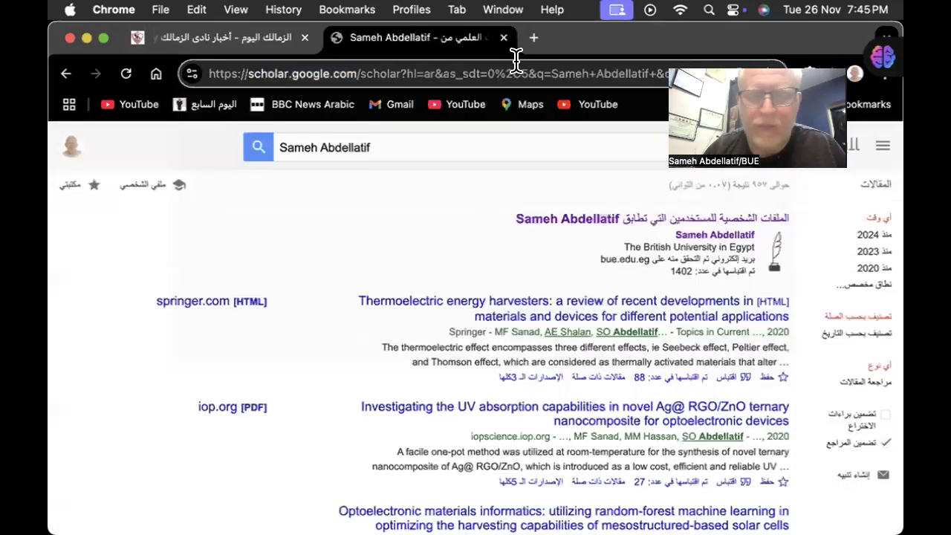
Export the Google Scholar citation for "Thermoelectric energy harvesters" in EndNote format and import the downloaded file into the EndNote library
{"action": "scroll", "coordinate": [458, 225], "scroll_direction": "down", "scroll_amount": 2}
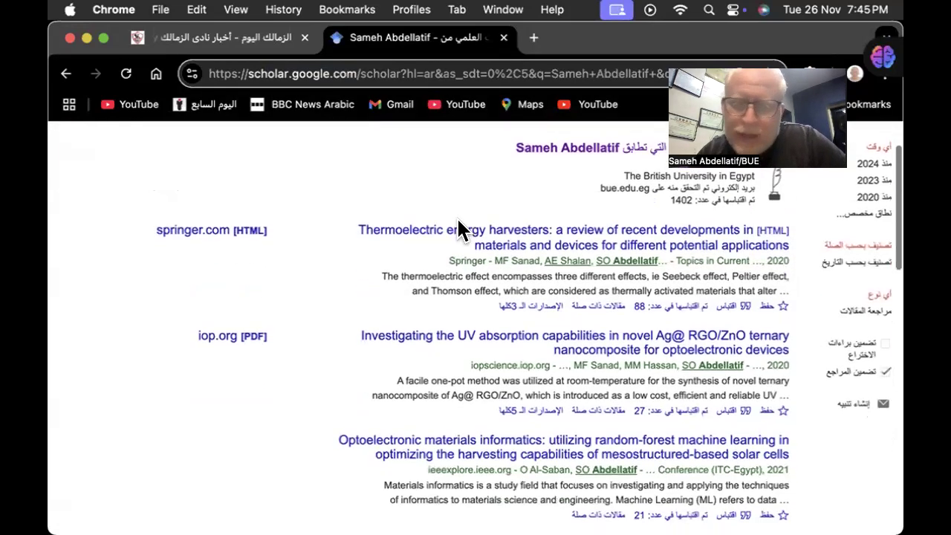
{"action": "scroll", "coordinate": [458, 225], "scroll_direction": "down", "scroll_amount": 1}
{"action": "scroll", "coordinate": [458, 225], "scroll_direction": "up", "scroll_amount": 3}
{"action": "scroll", "coordinate": [458, 226], "scroll_direction": "up", "scroll_amount": 3}
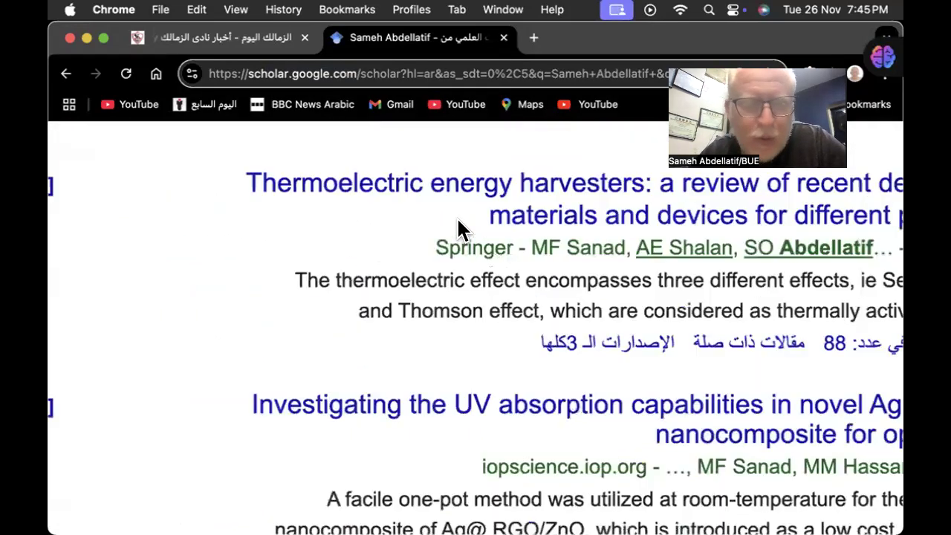
{"action": "scroll", "coordinate": [460, 228], "scroll_direction": "right", "scroll_amount": 5}
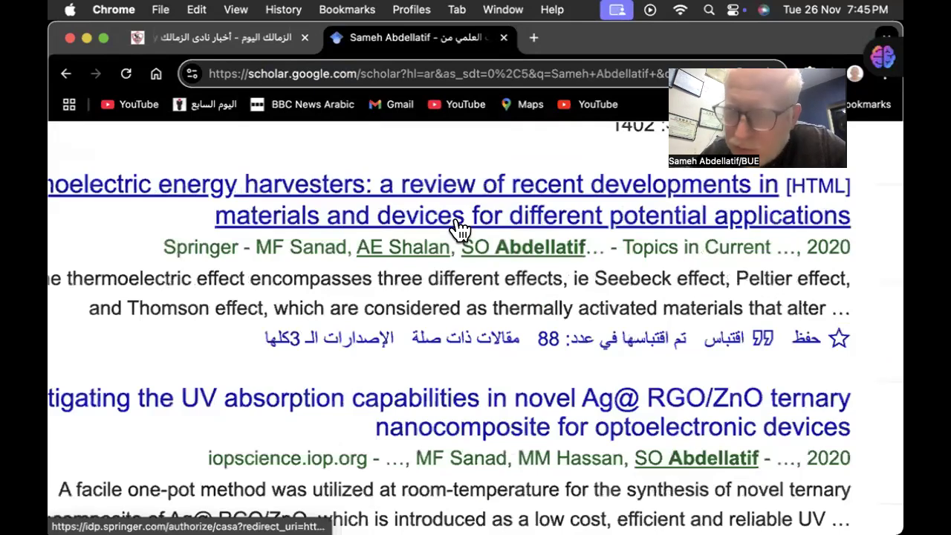
{"action": "scroll", "coordinate": [461, 228], "scroll_direction": "right", "scroll_amount": 4}
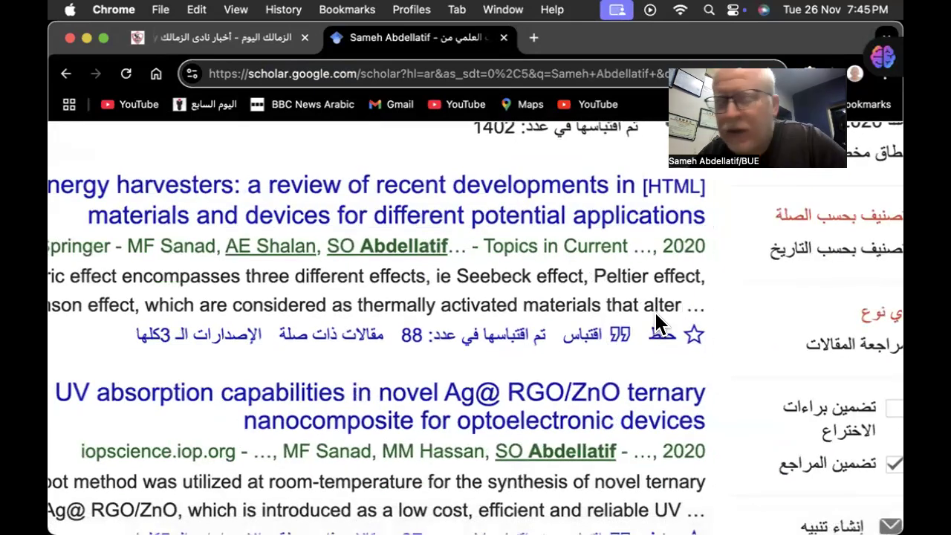
{"action": "left_click", "coordinate": [585, 341]}
{"action": "scroll", "coordinate": [475, 249], "scroll_direction": "left", "scroll_amount": 2}
{"action": "scroll", "coordinate": [475, 250], "scroll_direction": "right", "scroll_amount": 1}
{"action": "scroll", "coordinate": [475, 249], "scroll_direction": "down", "scroll_amount": 2}
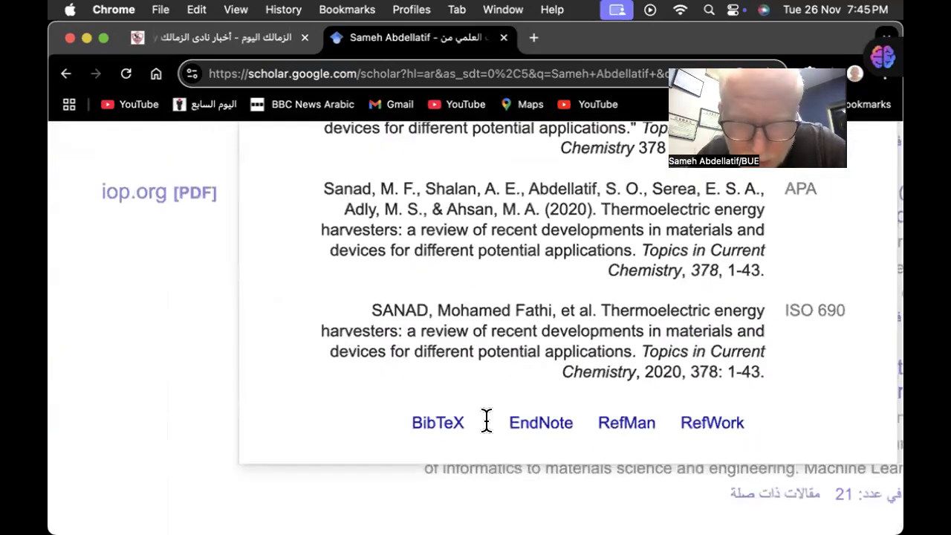
{"action": "left_click", "coordinate": [522, 424]}
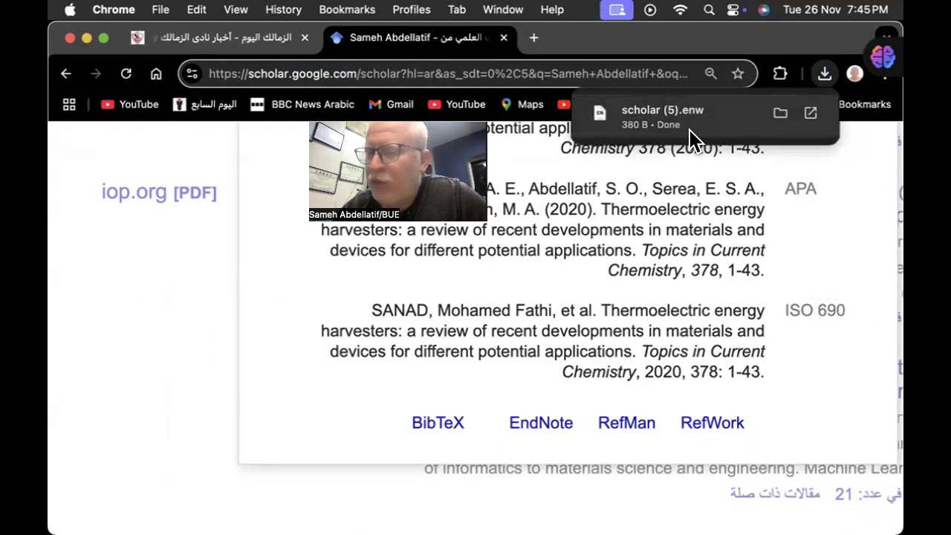
{"action": "left_click", "coordinate": [689, 140]}
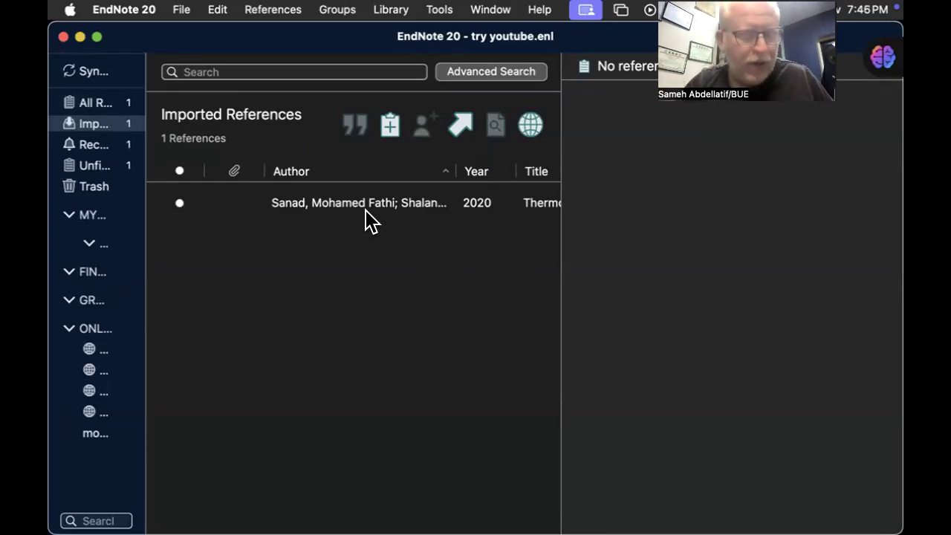
Return to Google Scholar, download the EndNote citation for "Optoelectronic materials informatics", and import it into the EndNote library
{"action": "key", "text": "super+Tab"}
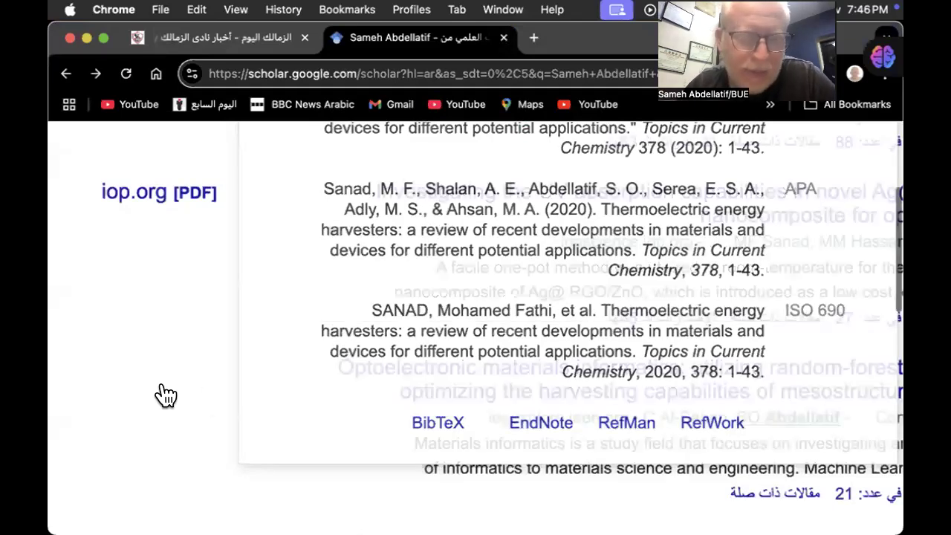
{"action": "scroll", "coordinate": [201, 387], "scroll_direction": "right", "scroll_amount": 5}
{"action": "scroll", "coordinate": [201, 386], "scroll_direction": "up", "scroll_amount": 2}
{"action": "scroll", "coordinate": [199, 377], "scroll_direction": "left", "scroll_amount": 3}
{"action": "scroll", "coordinate": [199, 378], "scroll_direction": "down", "scroll_amount": 2}
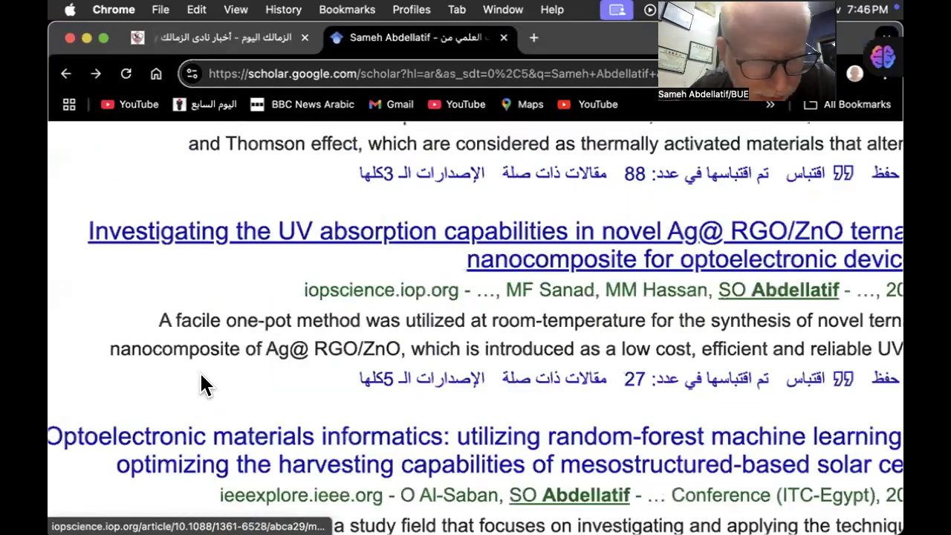
{"action": "scroll", "coordinate": [199, 378], "scroll_direction": "down", "scroll_amount": 1}
{"action": "scroll", "coordinate": [199, 377], "scroll_direction": "left", "scroll_amount": 1}
{"action": "scroll", "coordinate": [199, 378], "scroll_direction": "right", "scroll_amount": 3}
{"action": "scroll", "coordinate": [199, 378], "scroll_direction": "down", "scroll_amount": 1}
{"action": "scroll", "coordinate": [200, 375], "scroll_direction": "right", "scroll_amount": 2}
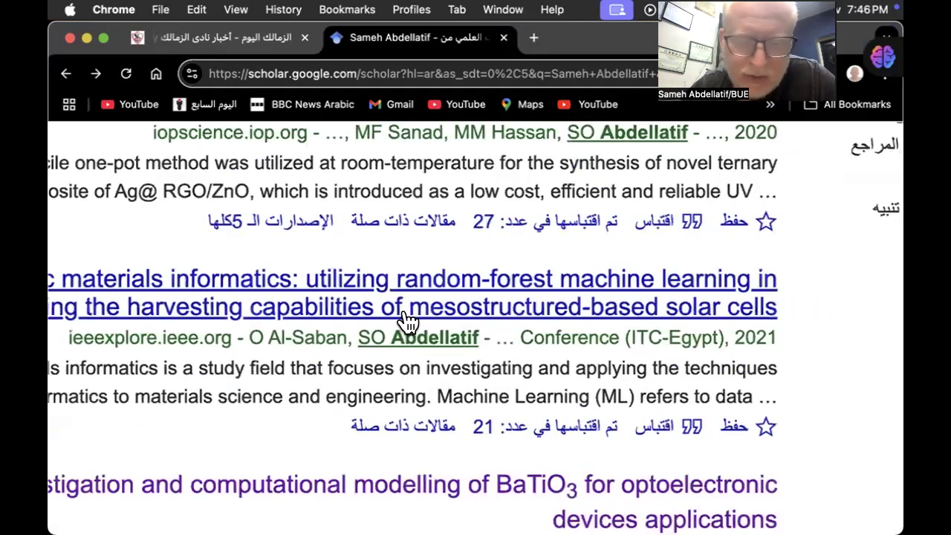
{"action": "left_click", "coordinate": [662, 430]}
{"action": "scroll", "coordinate": [420, 335], "scroll_direction": "left", "scroll_amount": 5}
{"action": "left_click", "coordinate": [455, 431]}
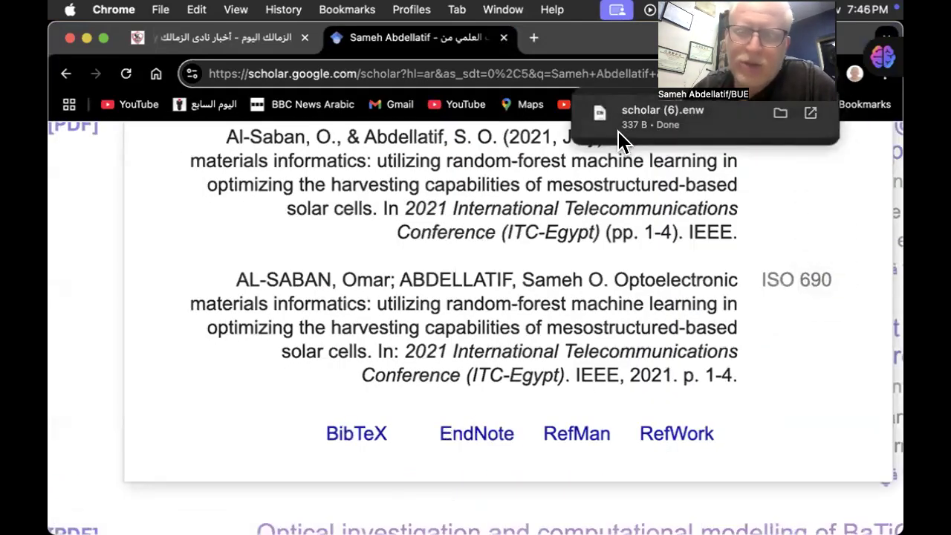
{"action": "left_click", "coordinate": [632, 138]}
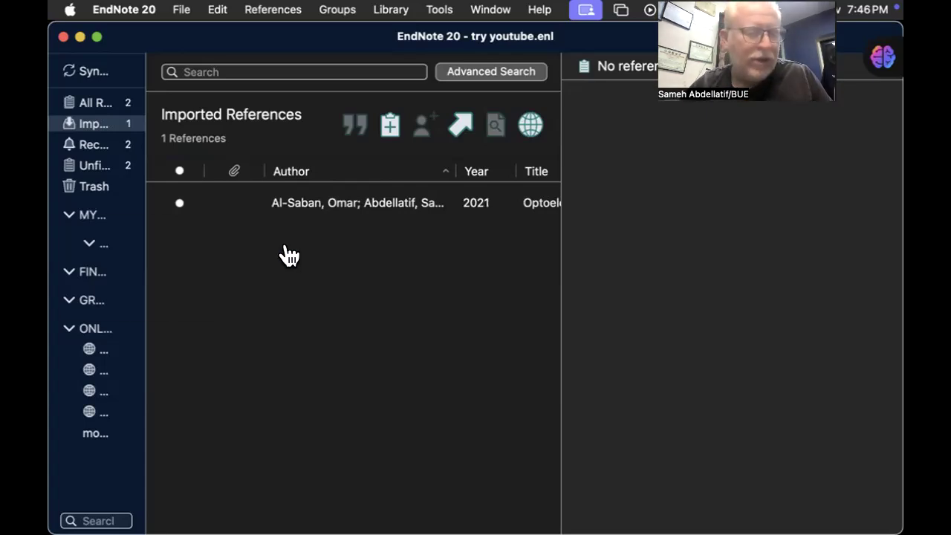
Switch to the numerical document in Word and add a space after "following" in the first Methodology paragraph
{"action": "key", "text": "super+Tab"}
{"action": "key", "text": "super+Tab"}
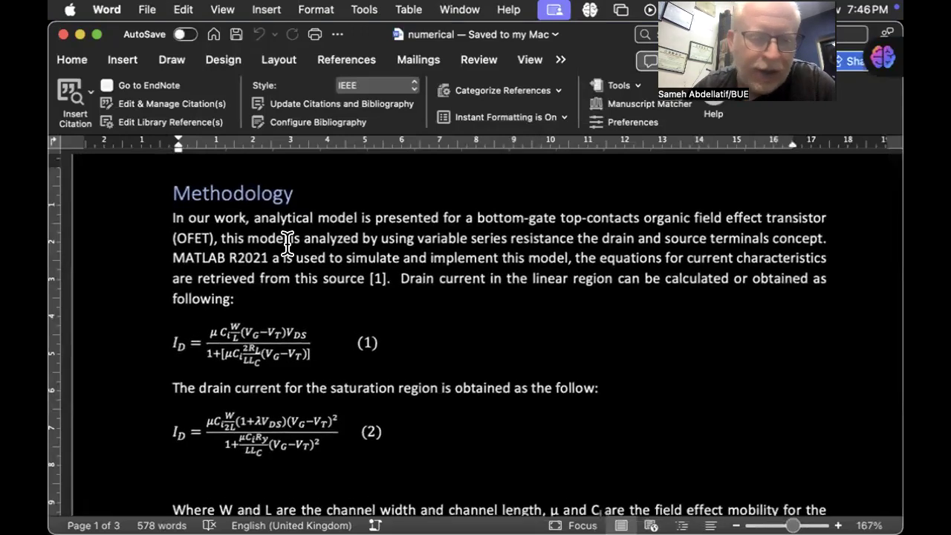
{"action": "scroll", "coordinate": [287, 245], "scroll_direction": "up", "scroll_amount": 5}
{"action": "scroll", "coordinate": [287, 242], "scroll_direction": "right", "scroll_amount": 3}
{"action": "scroll", "coordinate": [287, 242], "scroll_direction": "left", "scroll_amount": 3}
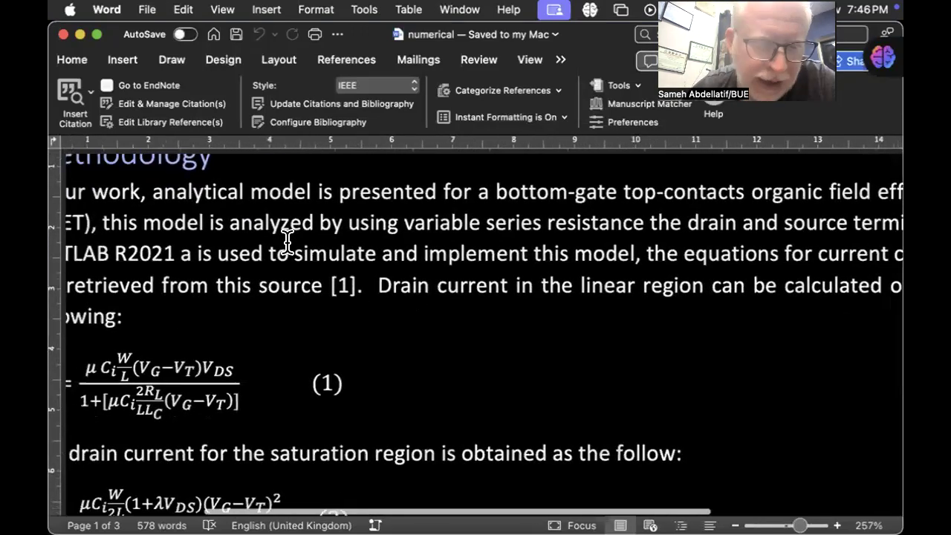
{"action": "scroll", "coordinate": [288, 242], "scroll_direction": "down", "scroll_amount": 2}
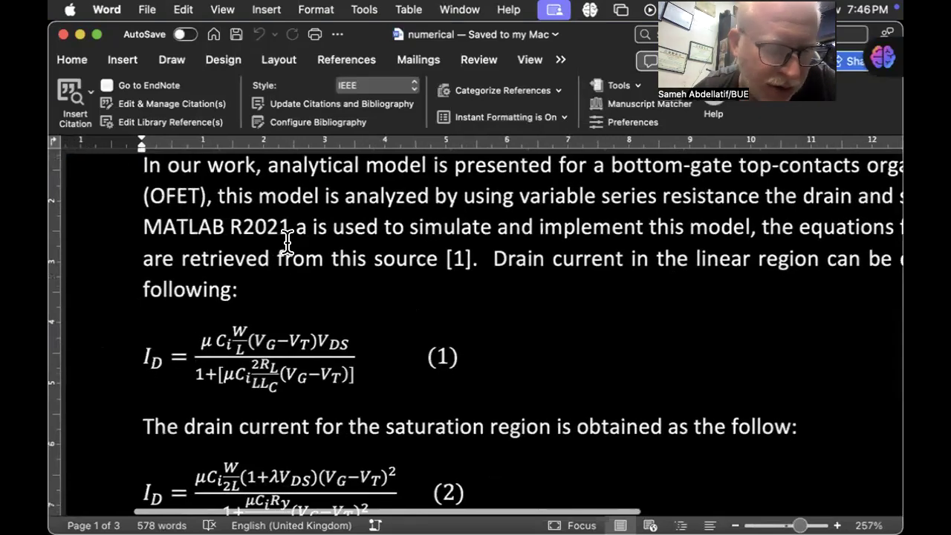
{"action": "scroll", "coordinate": [290, 233], "scroll_direction": "up", "scroll_amount": 1}
{"action": "left_click_drag", "start_coordinate": [299, 237], "coordinate": [435, 284]}
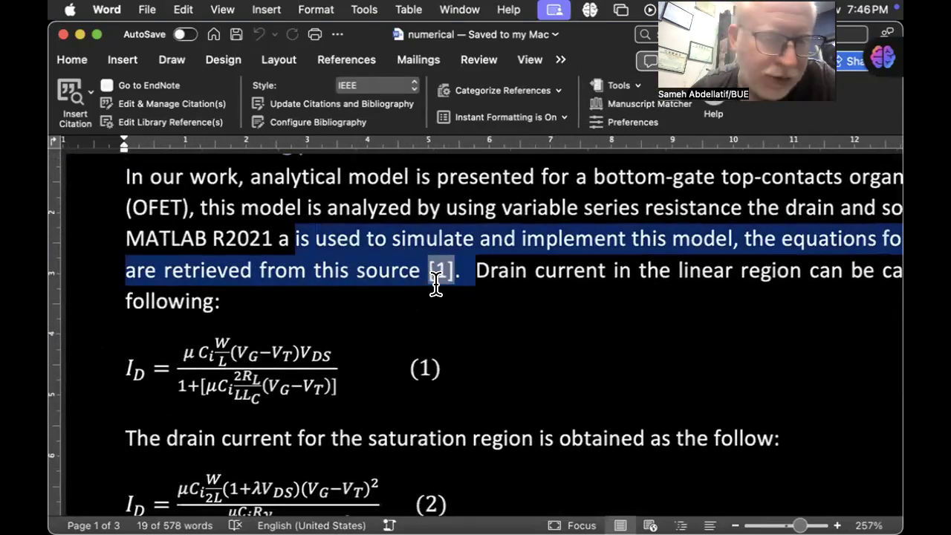
{"action": "left_click", "coordinate": [226, 299]}
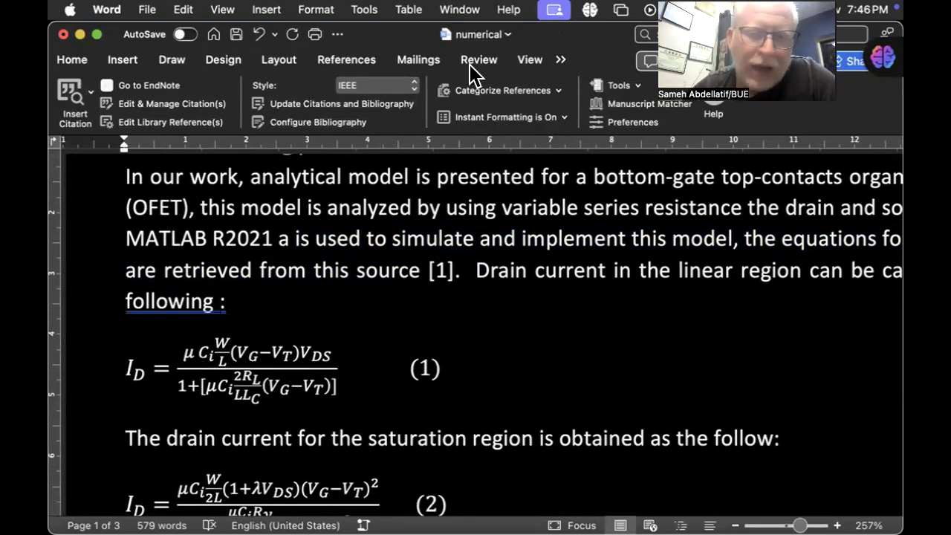
Start inserting an EndNote citation after "following" and search the references for the author's surname
{"action": "left_click", "coordinate": [560, 60]}
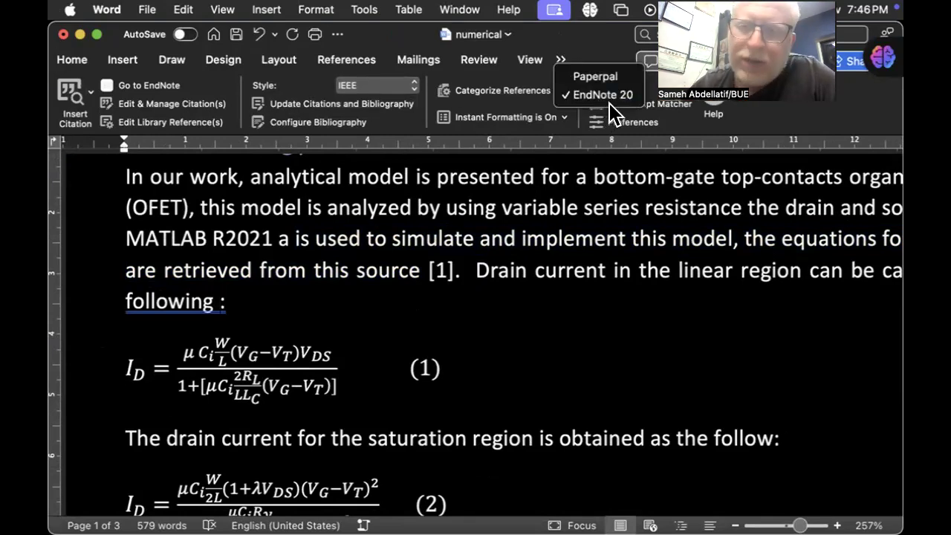
{"action": "left_click", "coordinate": [333, 245]}
{"action": "left_click", "coordinate": [74, 93]}
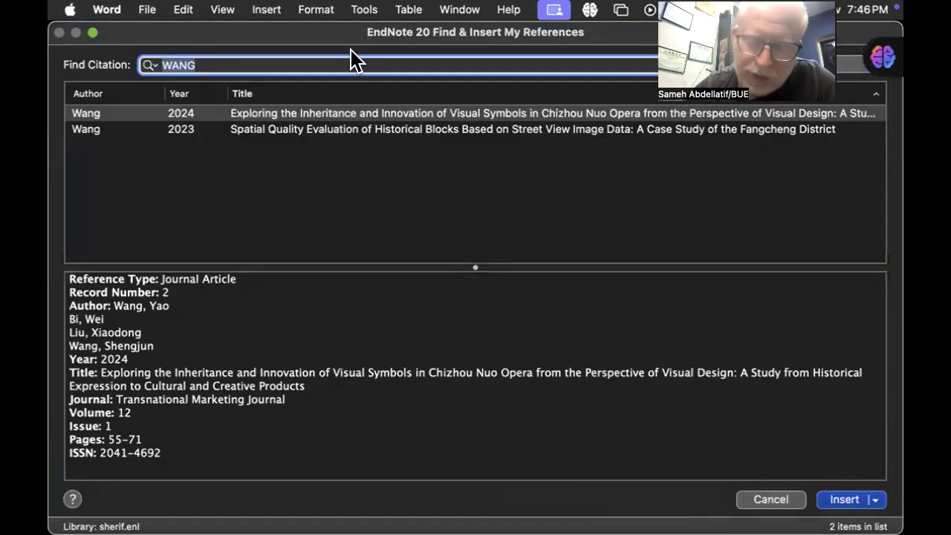
{"action": "key", "text": "BackSpace"}
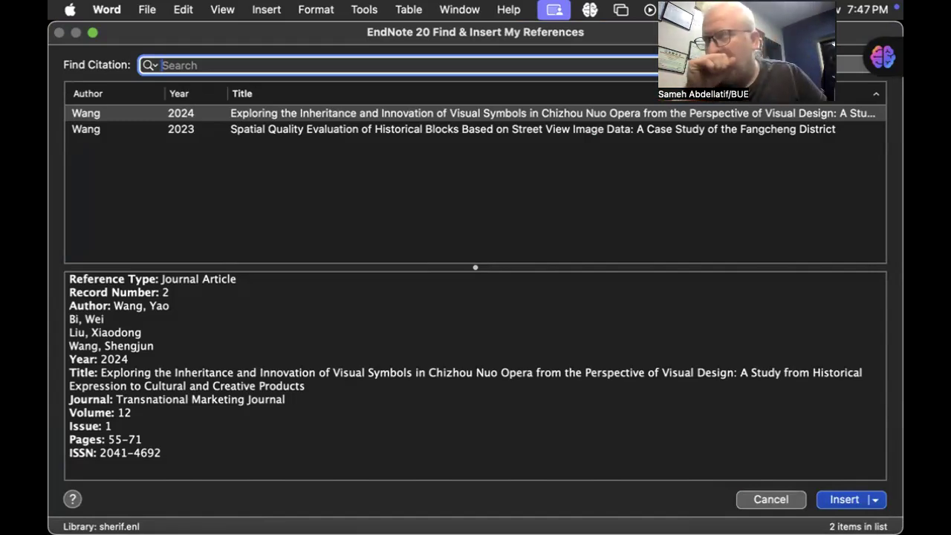
{"action": "type", "text": "abde"}
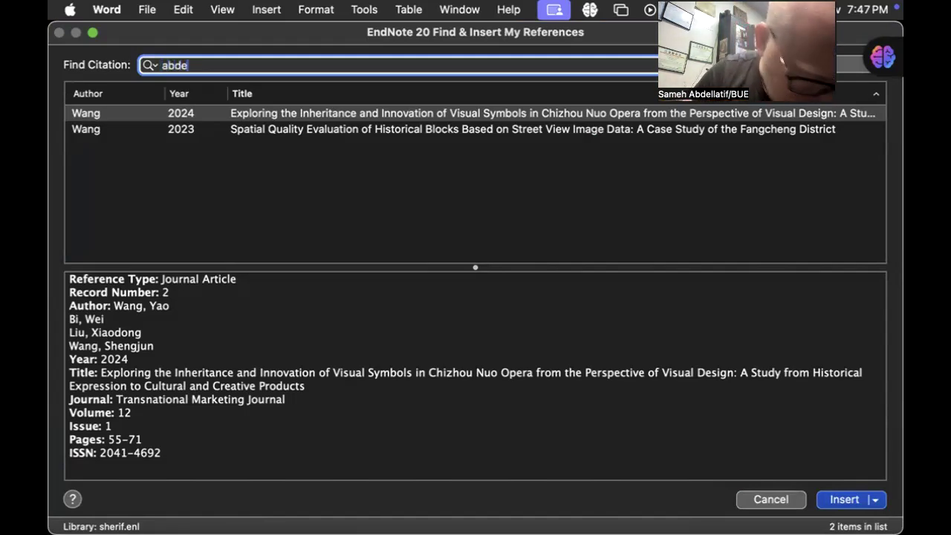
{"action": "type", "text": "llati"}
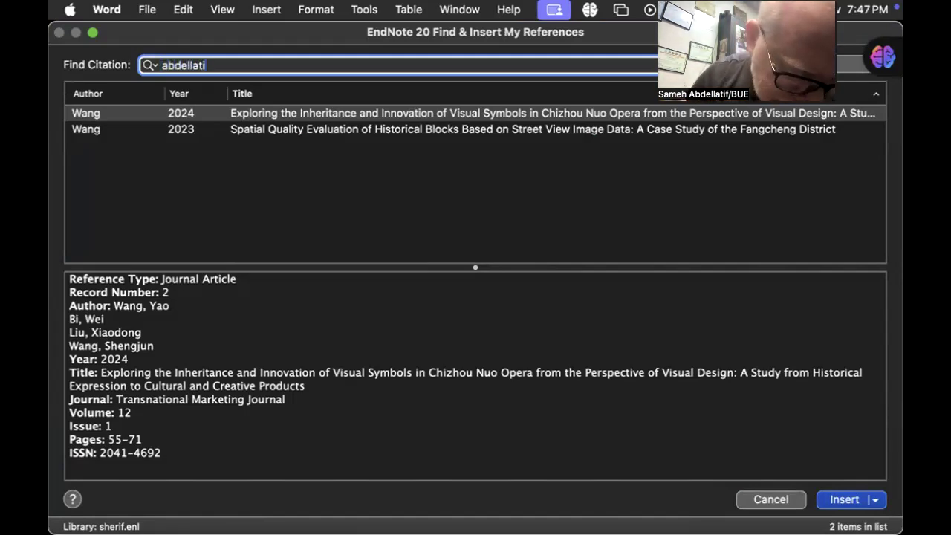
{"action": "type", "text": "f"}
{"action": "key", "text": "Return"}
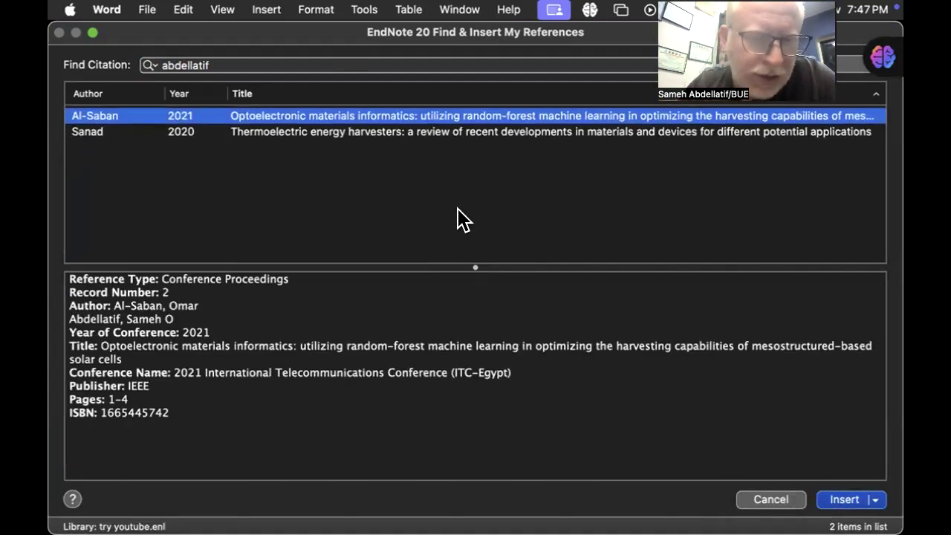
Compare the two found references and insert the 2020 "Thermoelectric energy harvesters" article as the citation
{"action": "left_click", "coordinate": [301, 131]}
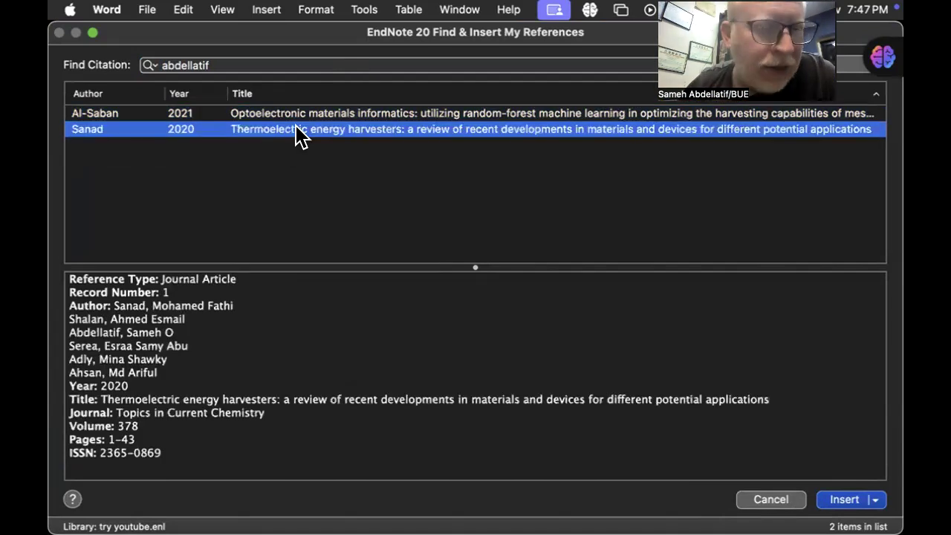
{"action": "left_click", "coordinate": [312, 115]}
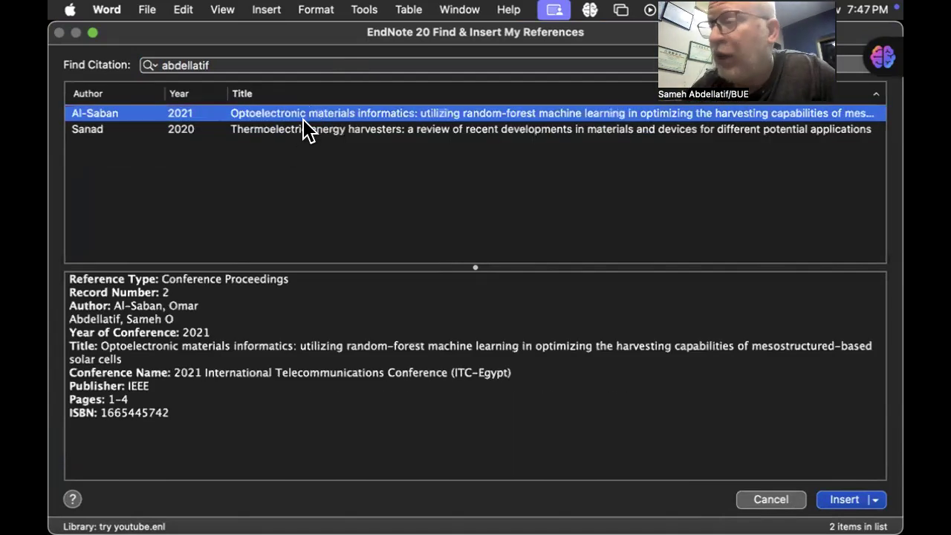
{"action": "left_click", "coordinate": [295, 129]}
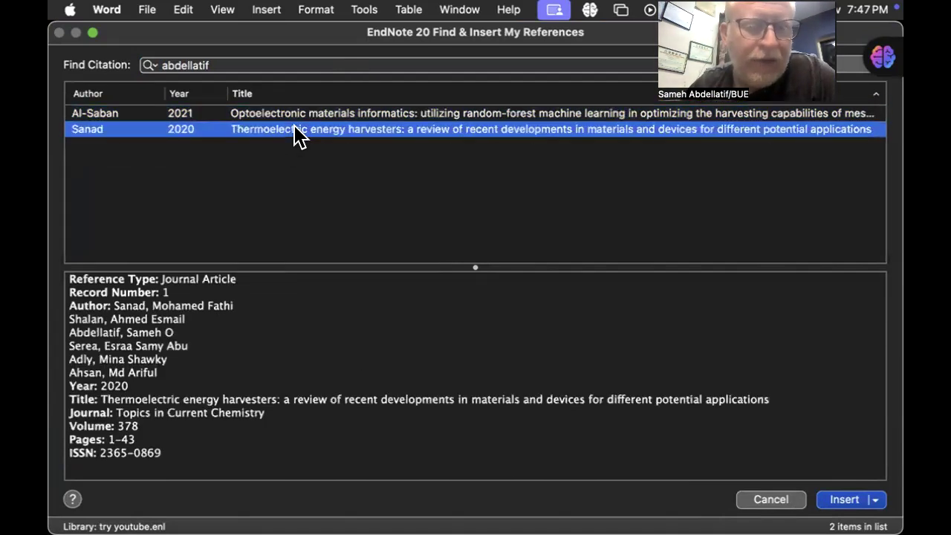
{"action": "double_click", "coordinate": [294, 130]}
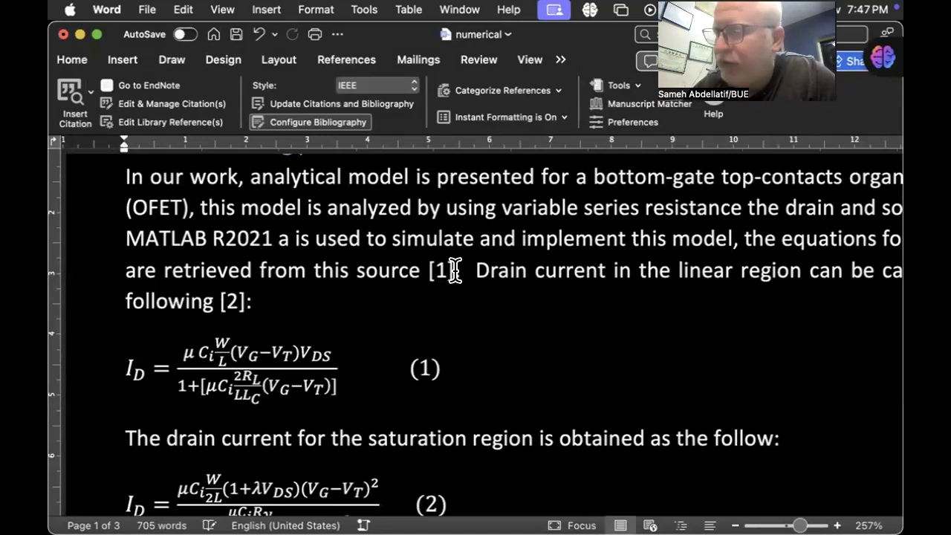
Insert the 2021 "Optoelectronic materials informatics" reference as a citation after "In our work" in the Methodology paragraph
{"action": "scroll", "coordinate": [455, 271], "scroll_direction": "up", "scroll_amount": 2}
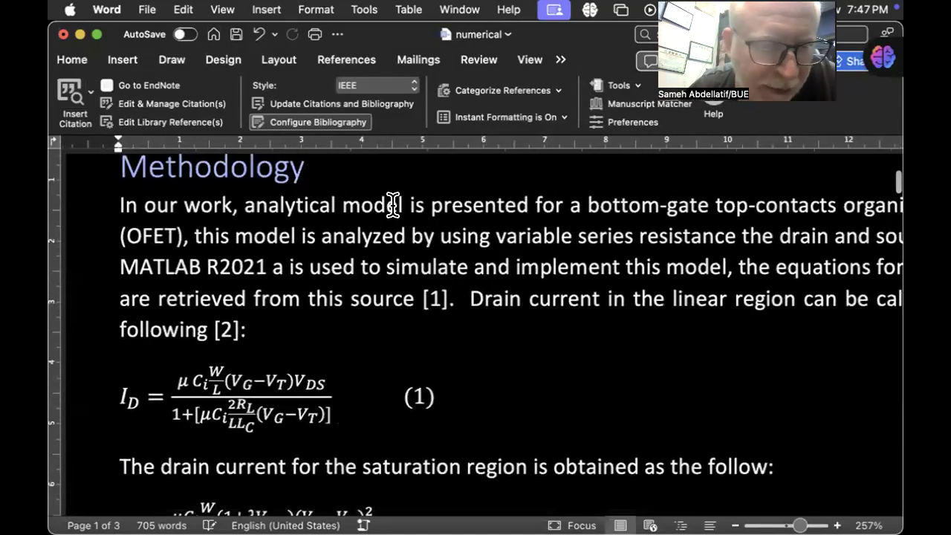
{"action": "left_click", "coordinate": [232, 203]}
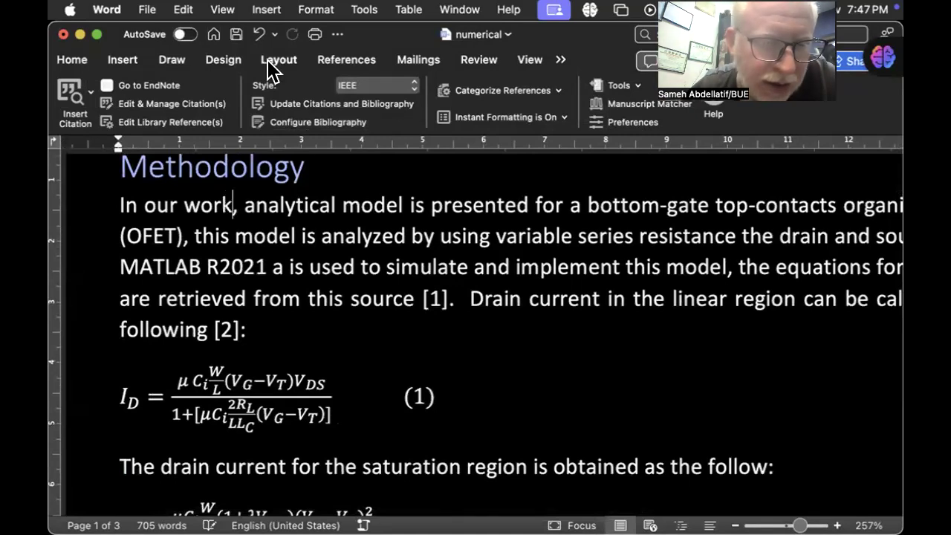
{"action": "left_click", "coordinate": [69, 91]}
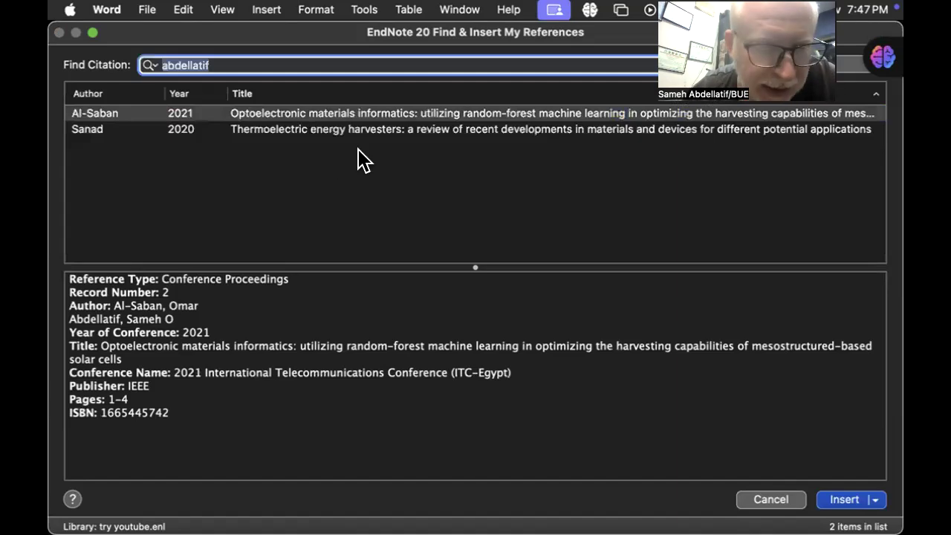
{"action": "double_click", "coordinate": [369, 117]}
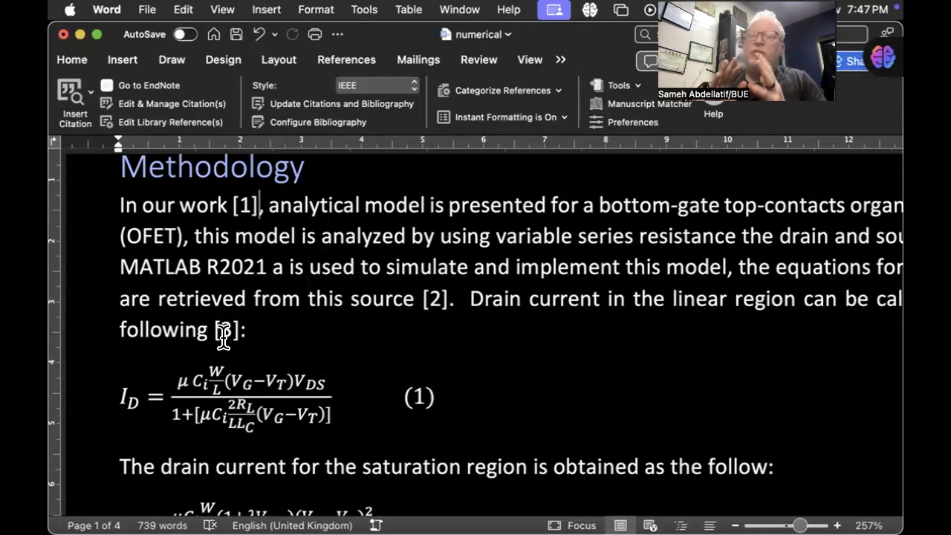
Look through the document's renumbered citations and select the whole reference list at its end for review
{"action": "scroll", "coordinate": [223, 335], "scroll_direction": "down", "scroll_amount": 5}
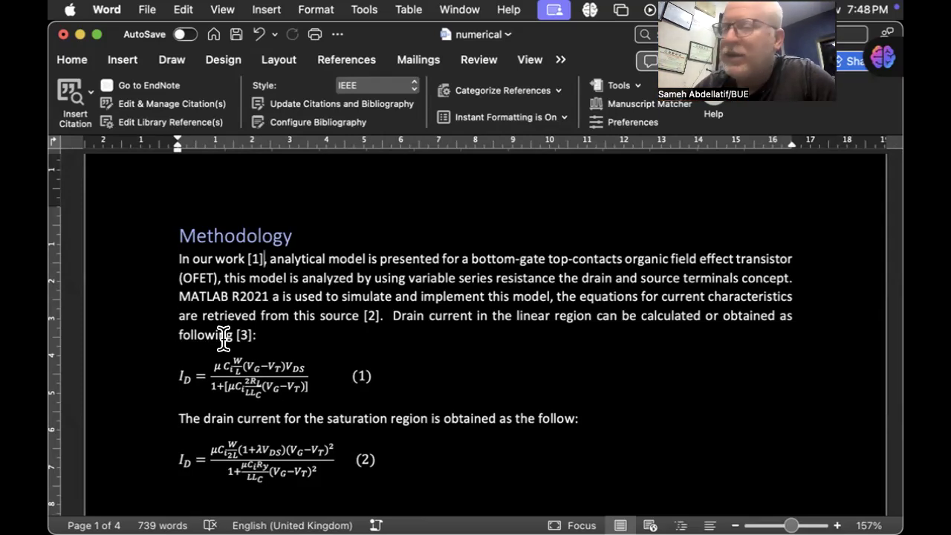
{"action": "scroll", "coordinate": [224, 338], "scroll_direction": "down", "scroll_amount": 20}
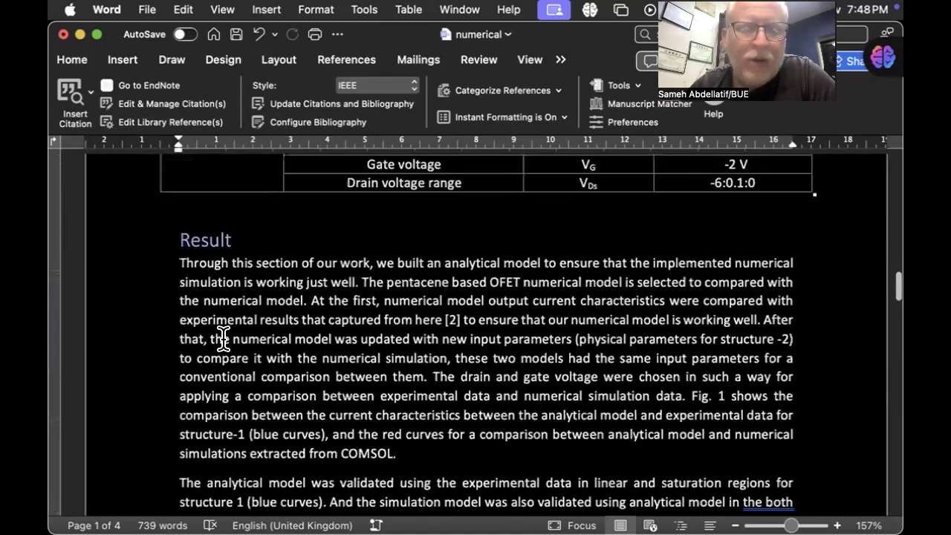
{"action": "scroll", "coordinate": [223, 338], "scroll_direction": "up", "scroll_amount": 5}
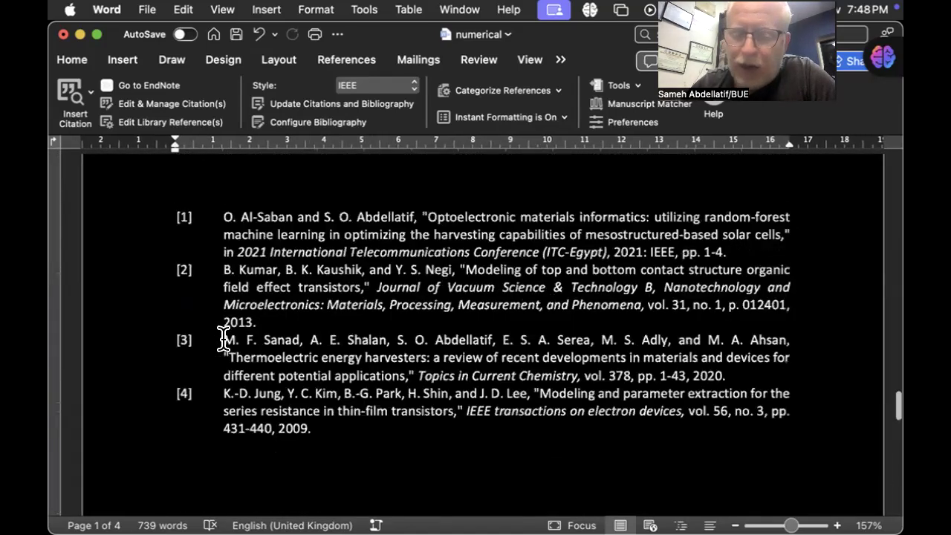
{"action": "scroll", "coordinate": [222, 335], "scroll_direction": "up", "scroll_amount": 6}
{"action": "scroll", "coordinate": [221, 340], "scroll_direction": "down", "scroll_amount": 4}
{"action": "scroll", "coordinate": [219, 227], "scroll_direction": "down", "scroll_amount": 2}
{"action": "left_click_drag", "start_coordinate": [218, 223], "coordinate": [399, 449]}
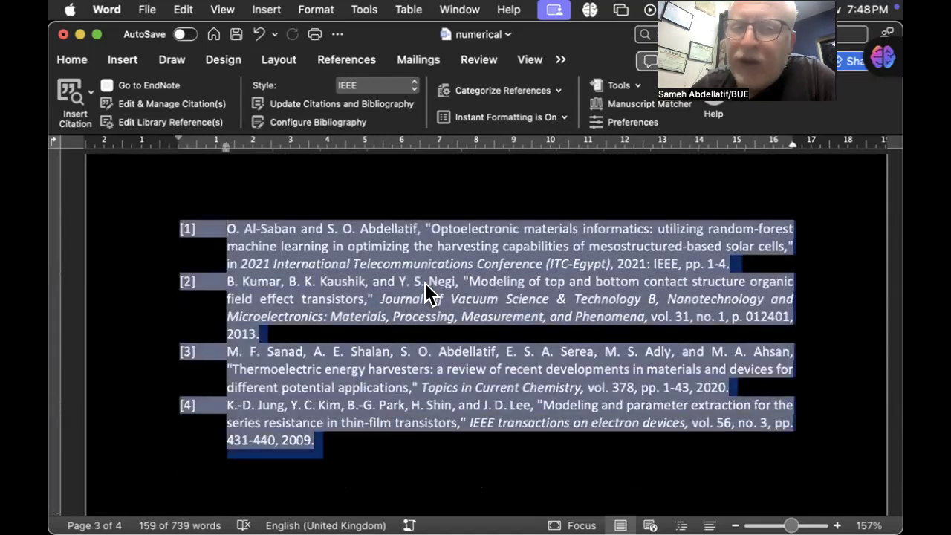
Try the IEEE Proceedings output style on the citations and reference list, and switch back to IEEE
{"action": "left_click", "coordinate": [393, 83]}
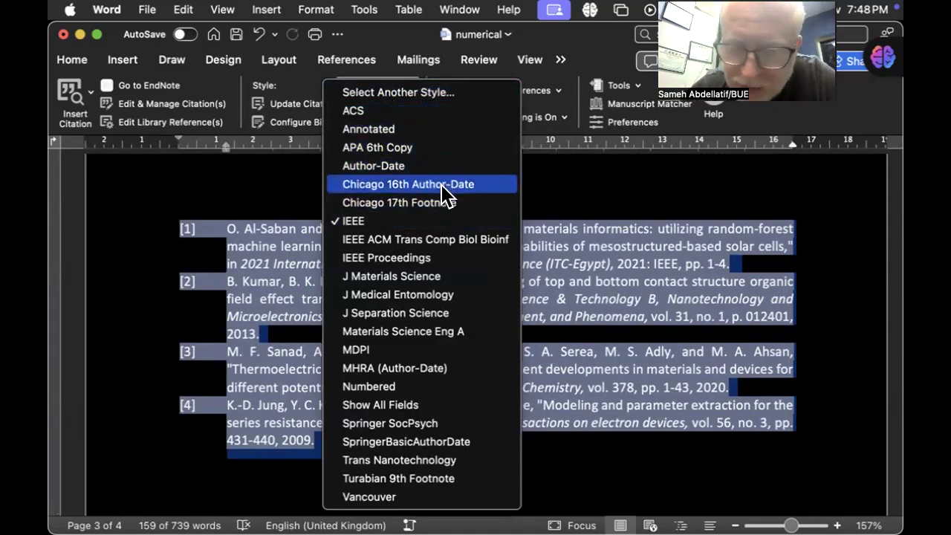
{"action": "left_click", "coordinate": [473, 263]}
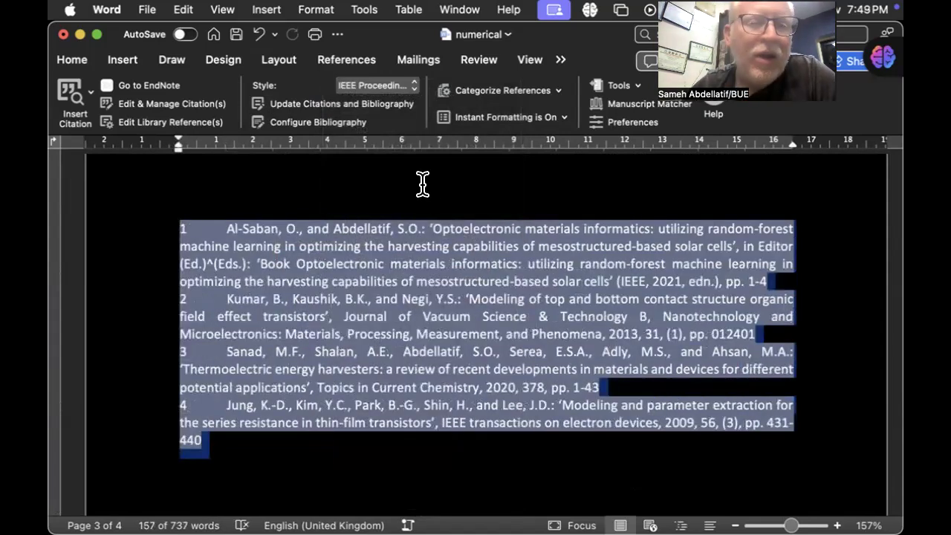
{"action": "left_click", "coordinate": [386, 89]}
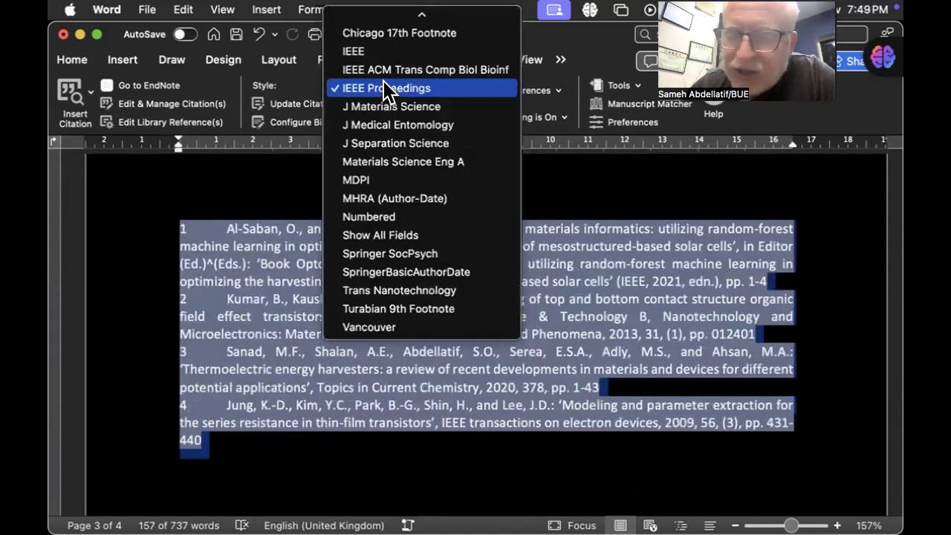
{"action": "left_click", "coordinate": [463, 51]}
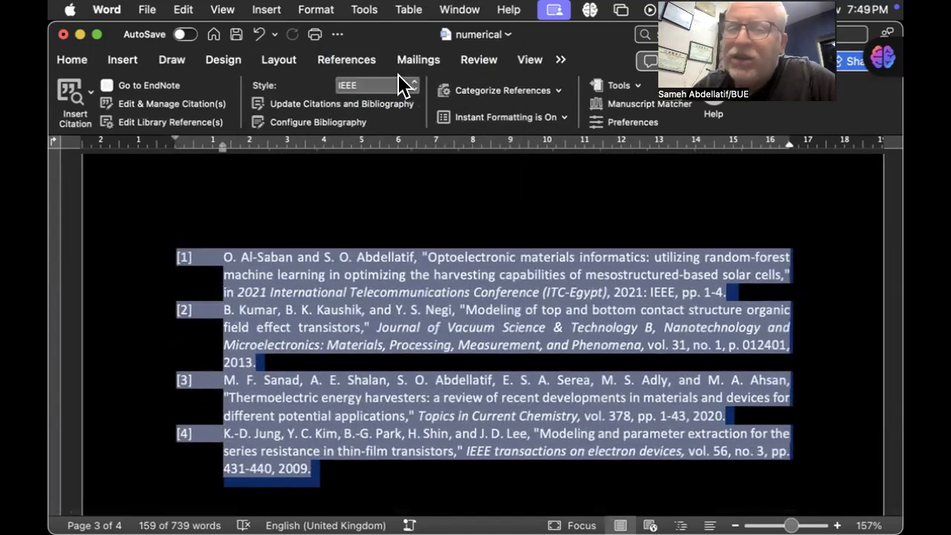
Browse the available citation styles, including the full EndNote 20 style list, and leave without choosing another one
{"action": "left_click", "coordinate": [398, 85]}
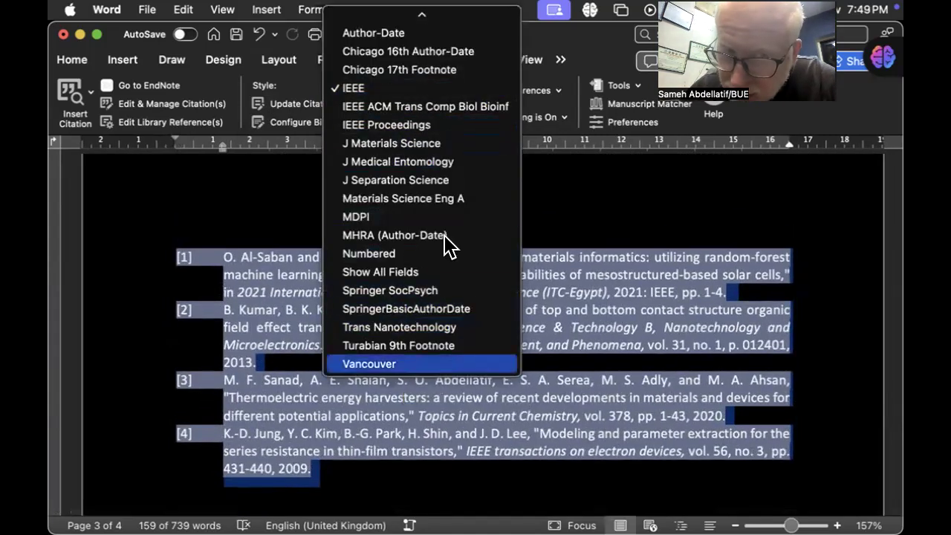
{"action": "mouse_move", "coordinate": [476, 14]}
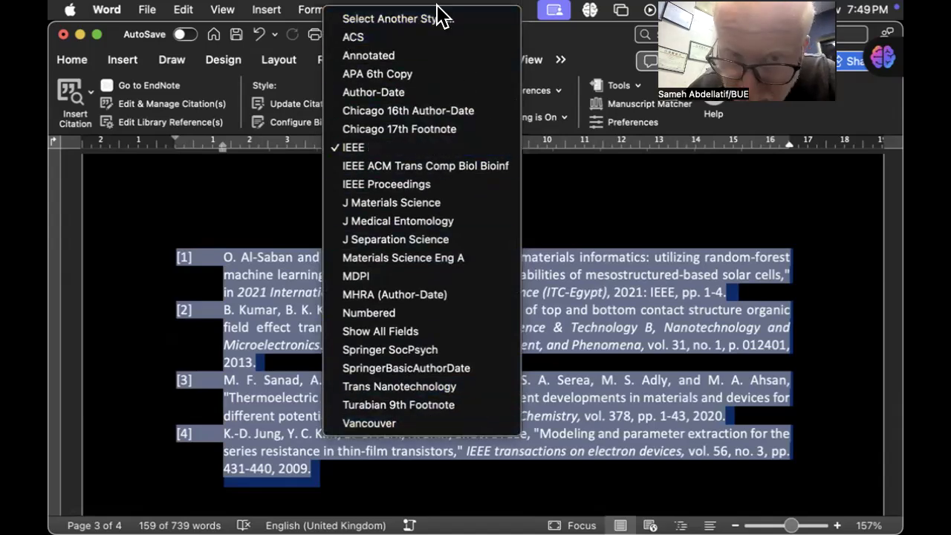
{"action": "left_click", "coordinate": [239, 226]}
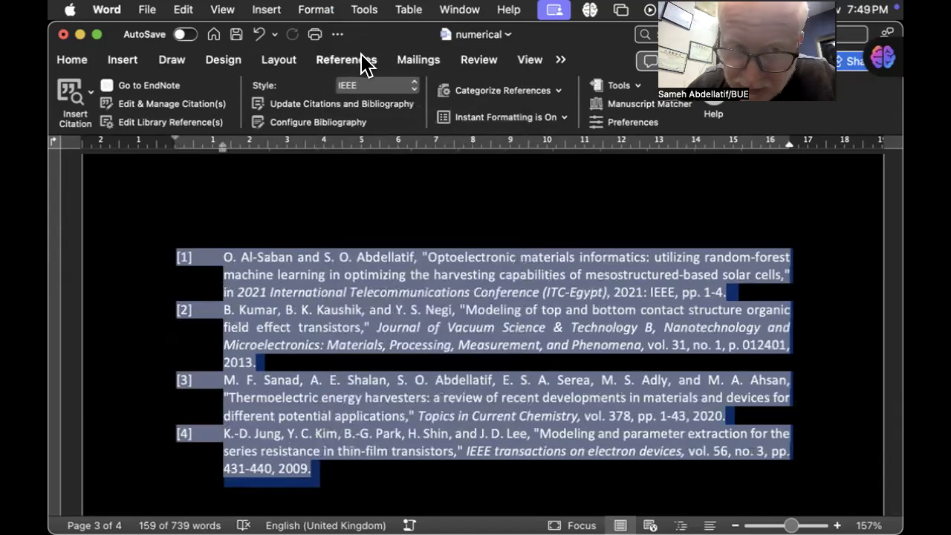
{"action": "left_click", "coordinate": [410, 89]}
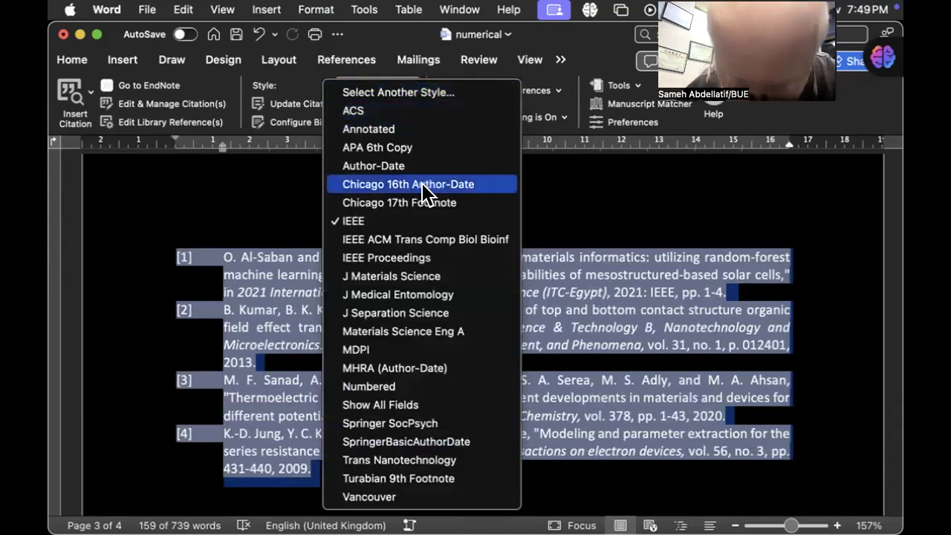
{"action": "left_click", "coordinate": [475, 92]}
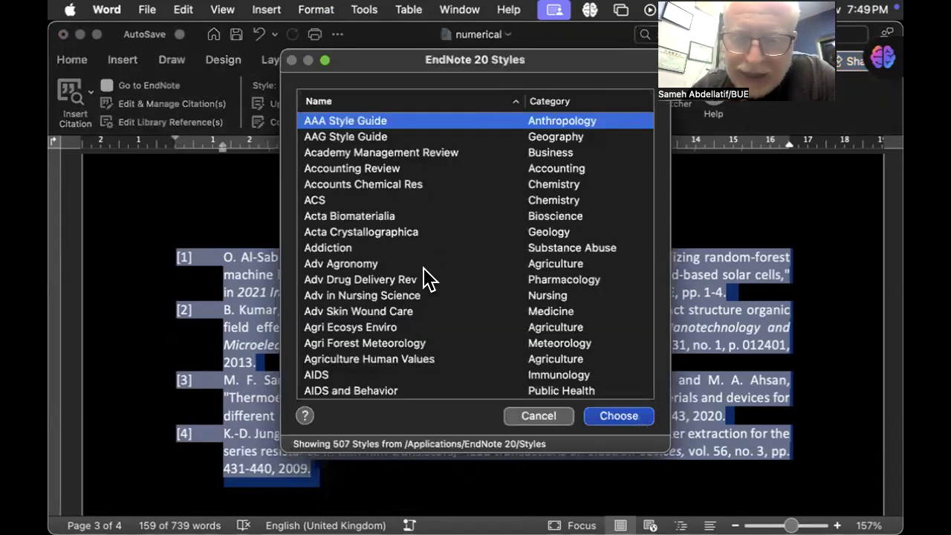
{"action": "scroll", "coordinate": [427, 277], "scroll_direction": "down", "scroll_amount": 5}
{"action": "scroll", "coordinate": [427, 277], "scroll_direction": "down", "scroll_amount": 10}
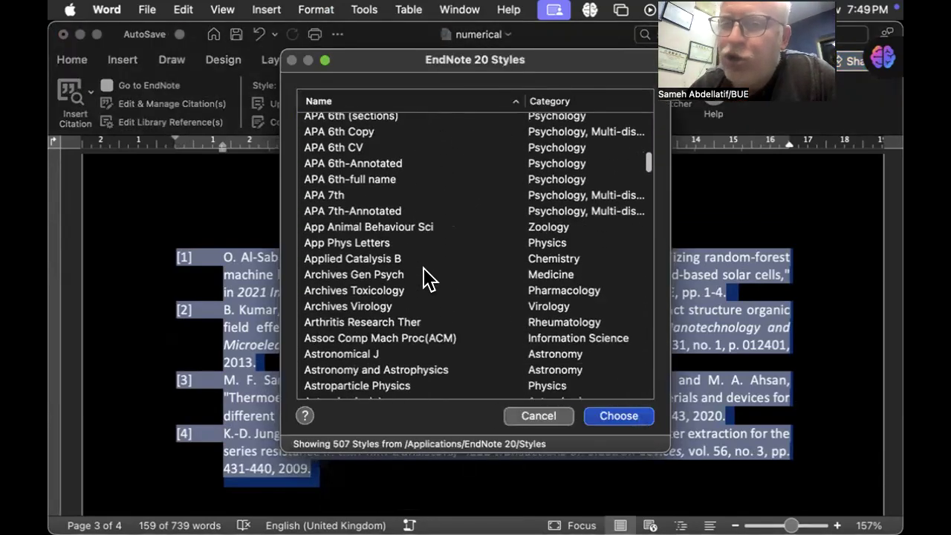
{"action": "scroll", "coordinate": [427, 277], "scroll_direction": "down", "scroll_amount": 15}
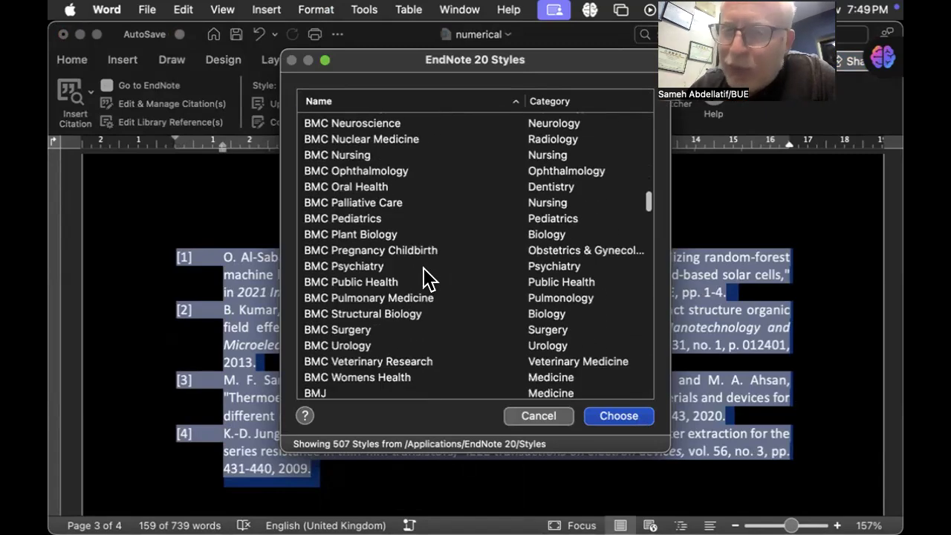
{"action": "scroll", "coordinate": [427, 277], "scroll_direction": "down", "scroll_amount": 4}
{"action": "scroll", "coordinate": [427, 277], "scroll_direction": "up", "scroll_amount": 20}
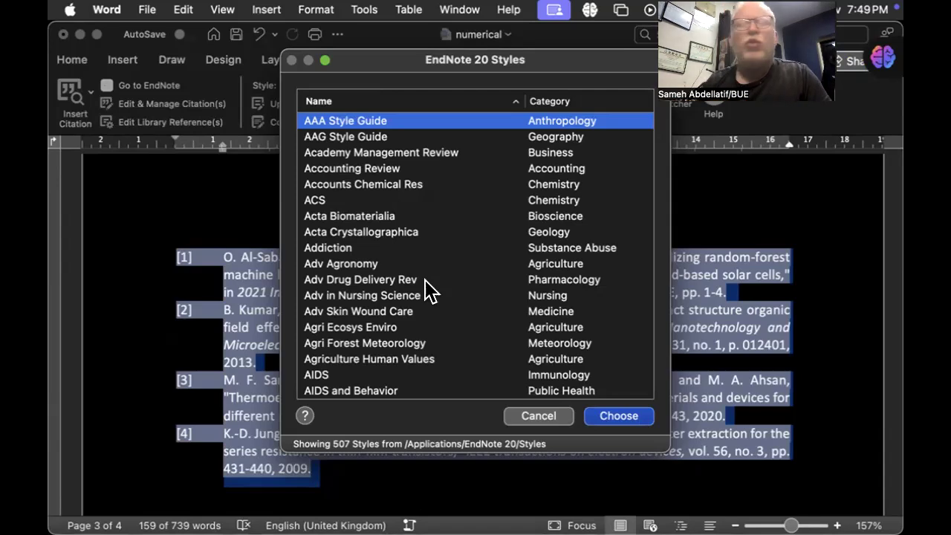
{"action": "left_click", "coordinate": [541, 417]}
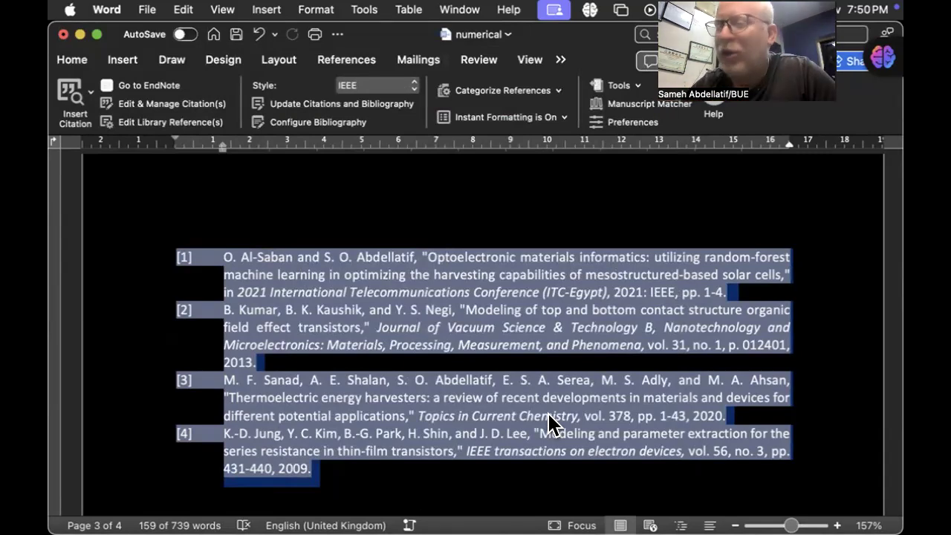
Switch to EndNote and create a new Journal Article reference with a test author name
{"action": "mouse_move", "coordinate": [735, 514]}
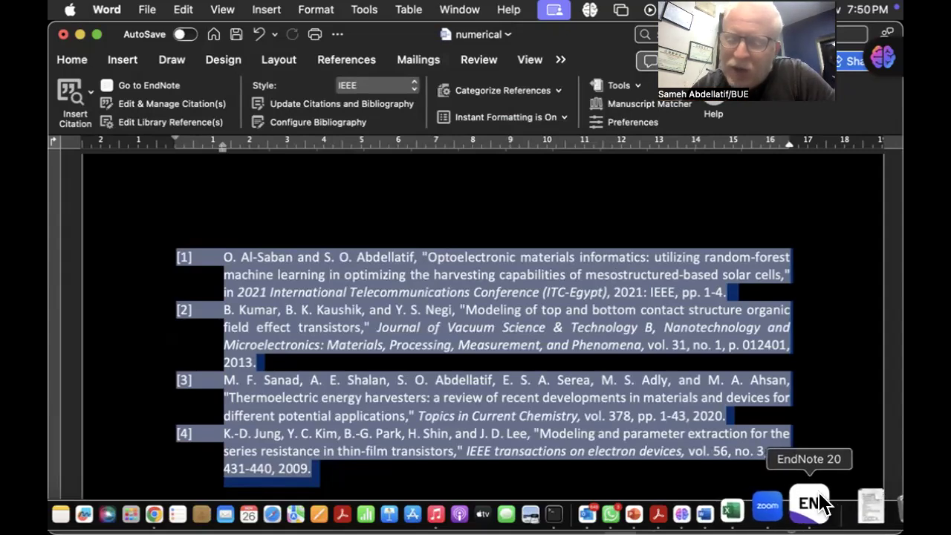
{"action": "left_click", "coordinate": [816, 506]}
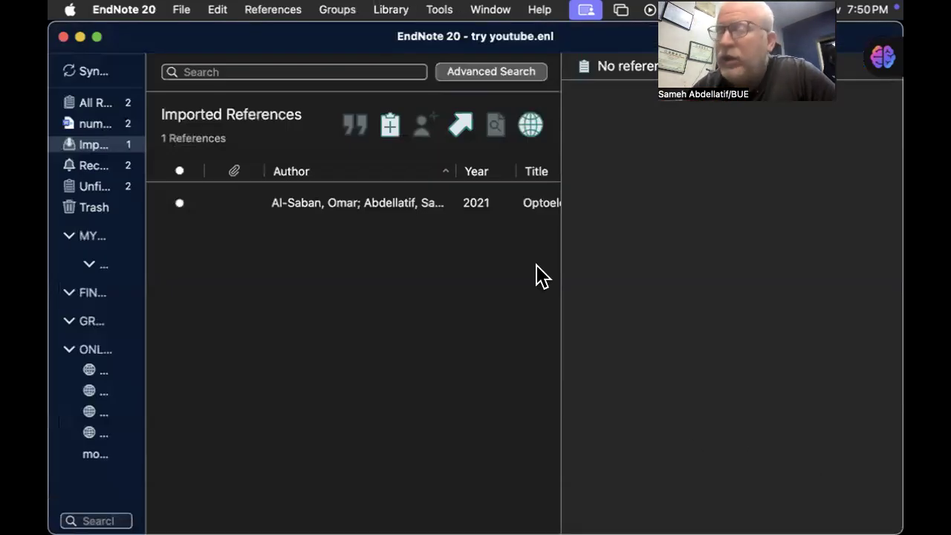
{"action": "left_click", "coordinate": [261, 15]}
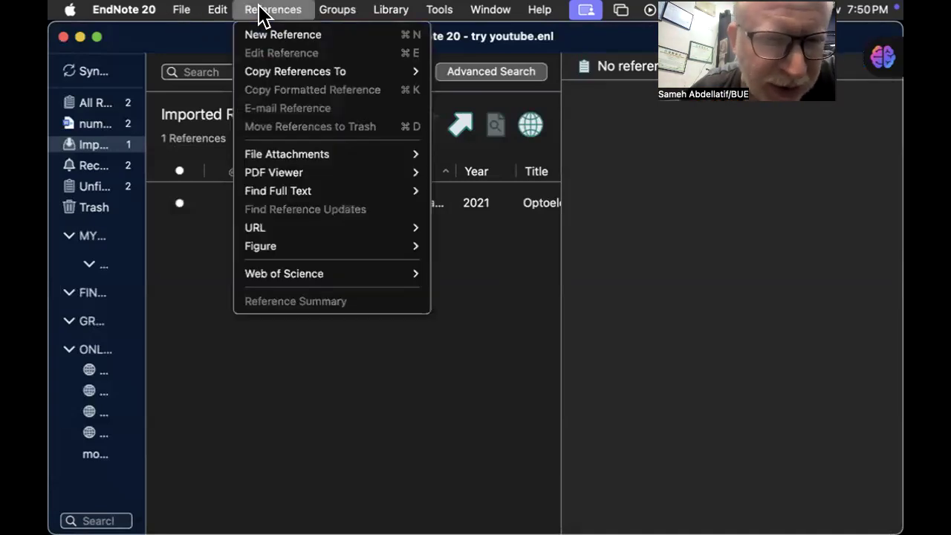
{"action": "left_click", "coordinate": [311, 34]}
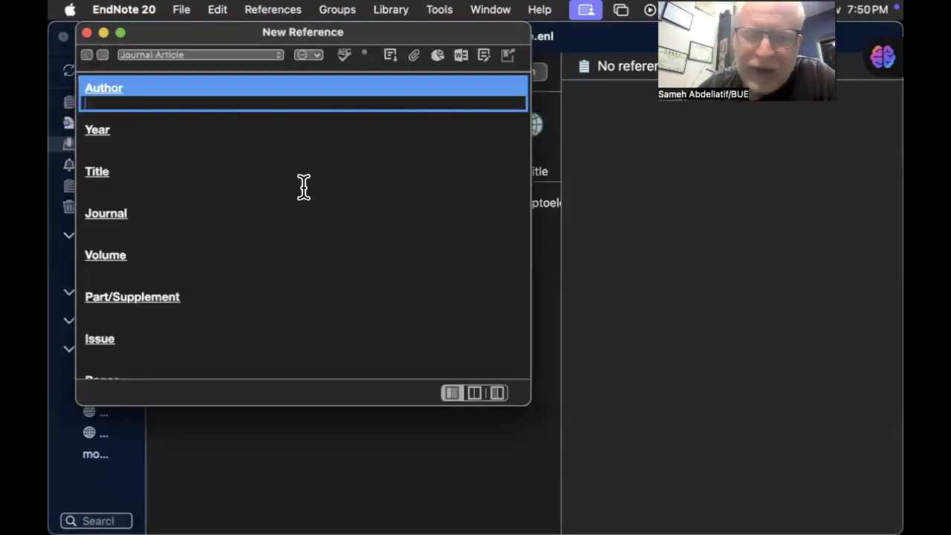
{"action": "scroll", "coordinate": [305, 251], "scroll_direction": "down", "scroll_amount": 3}
{"action": "scroll", "coordinate": [301, 252], "scroll_direction": "up", "scroll_amount": 3}
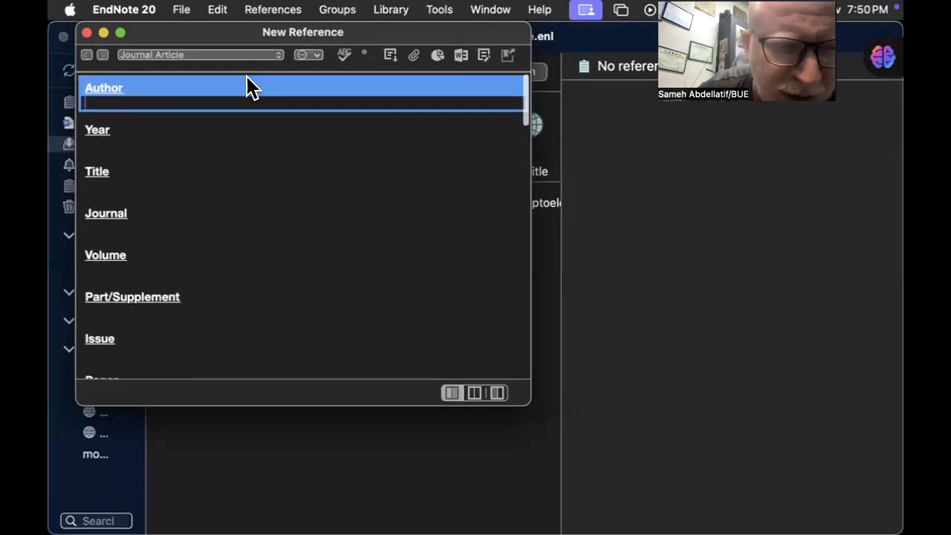
{"action": "type", "text": "sameh"}
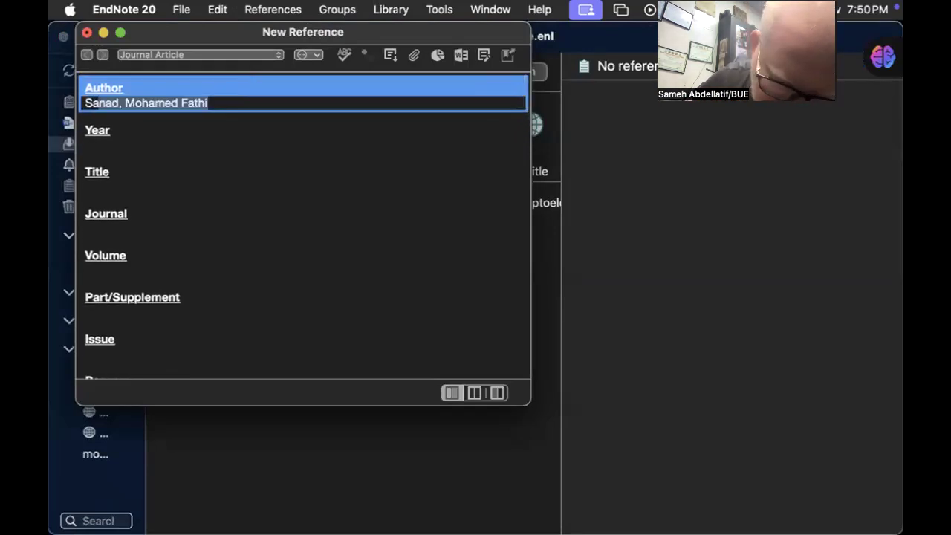
{"action": "type", "text": " re"}
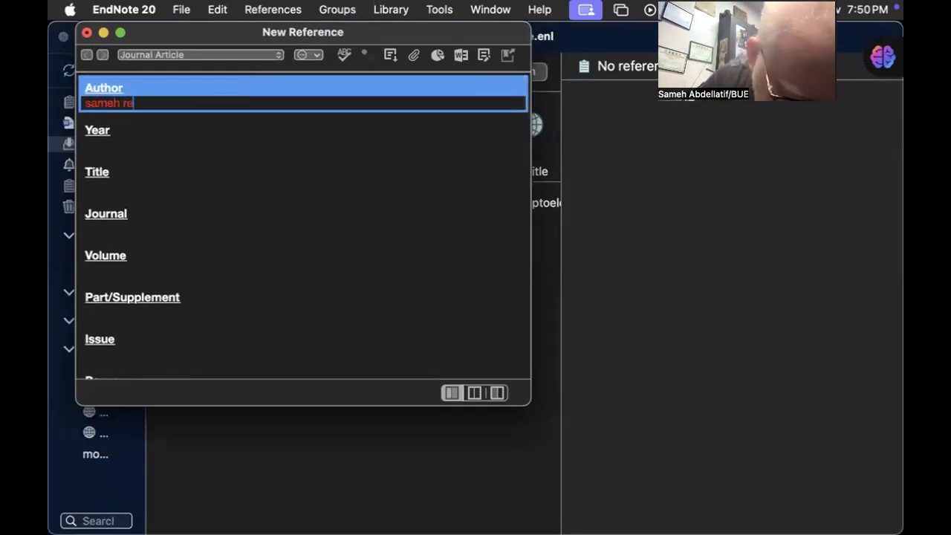
{"action": "type", "text": "f test"}
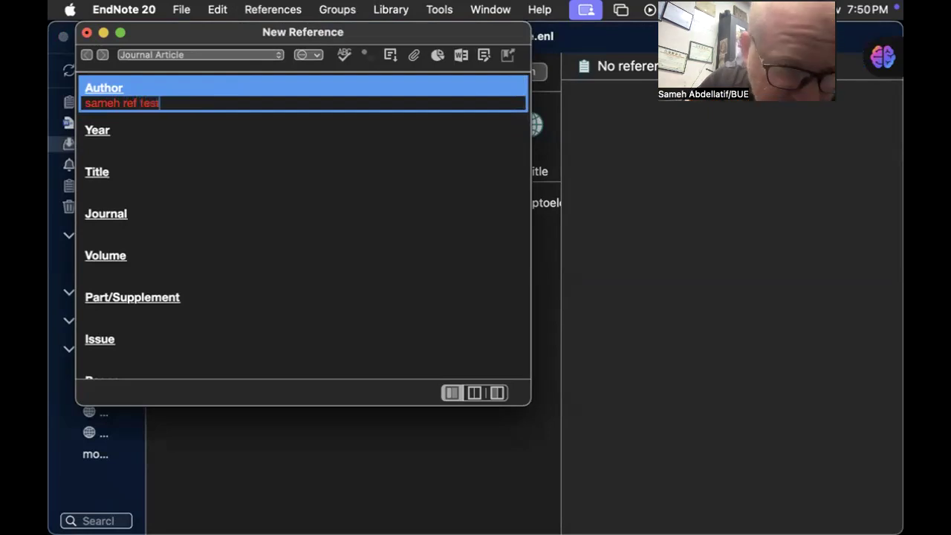
Set the new reference's year to 2024 and title to "let's do a test", and save the record
{"action": "left_click", "coordinate": [195, 142]}
{"action": "type", "text": "2024"}
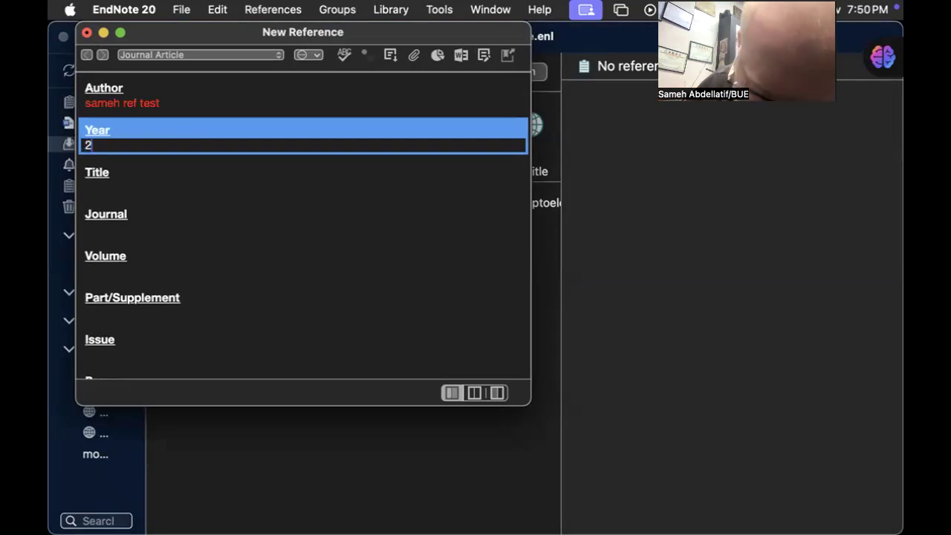
{"action": "left_click", "coordinate": [204, 227]}
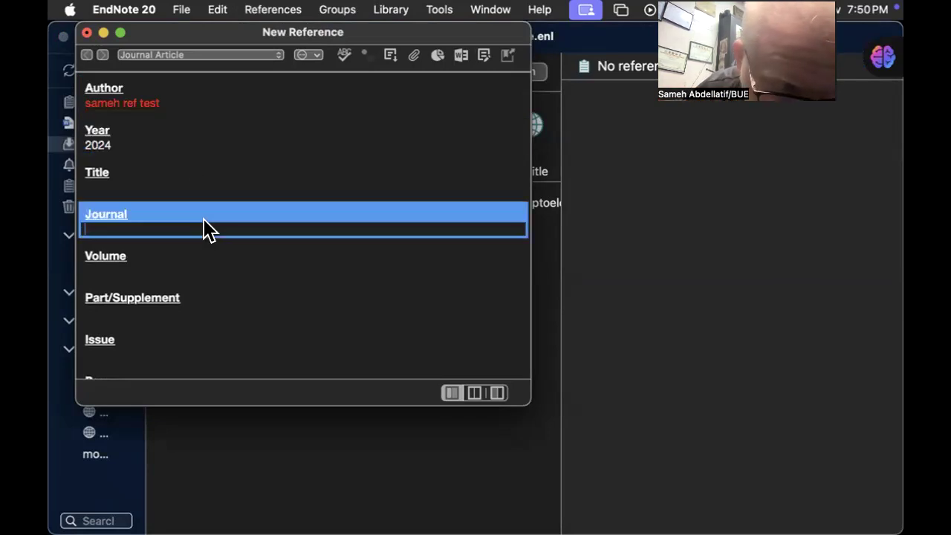
{"action": "left_click", "coordinate": [211, 184]}
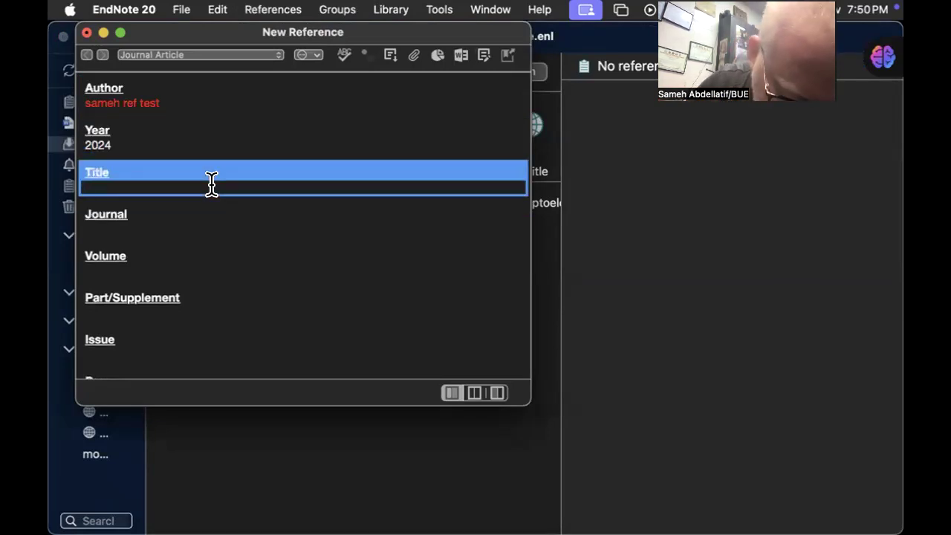
{"action": "type", "text": "let's do a test"}
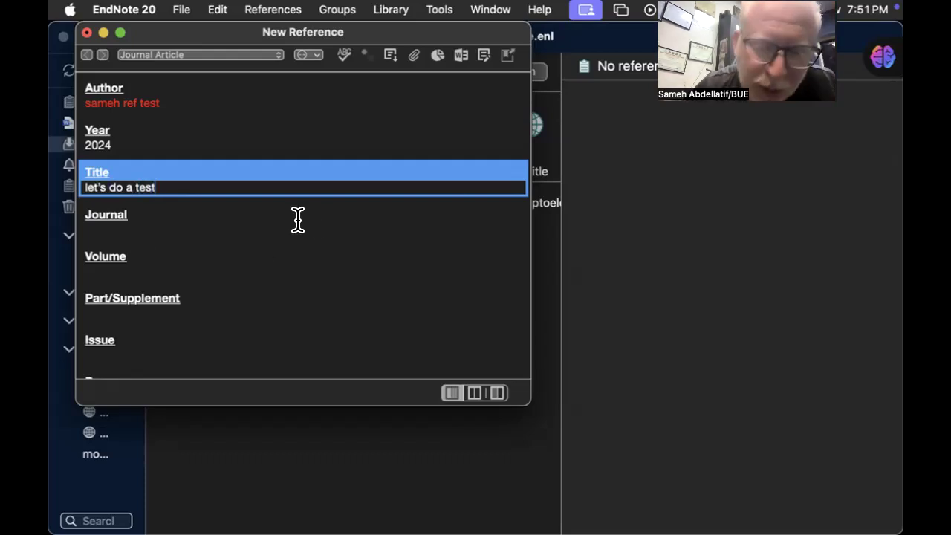
{"action": "left_click", "coordinate": [86, 32]}
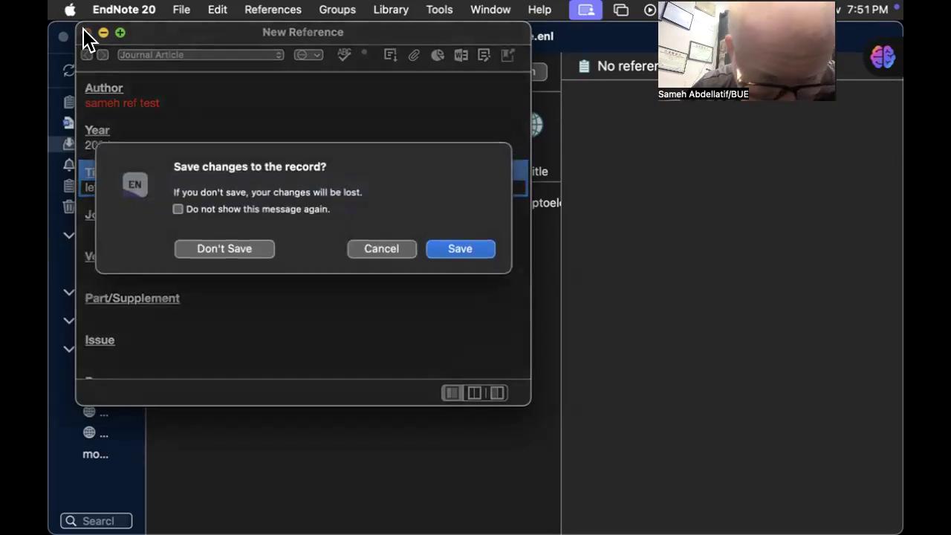
{"action": "left_click", "coordinate": [448, 249]}
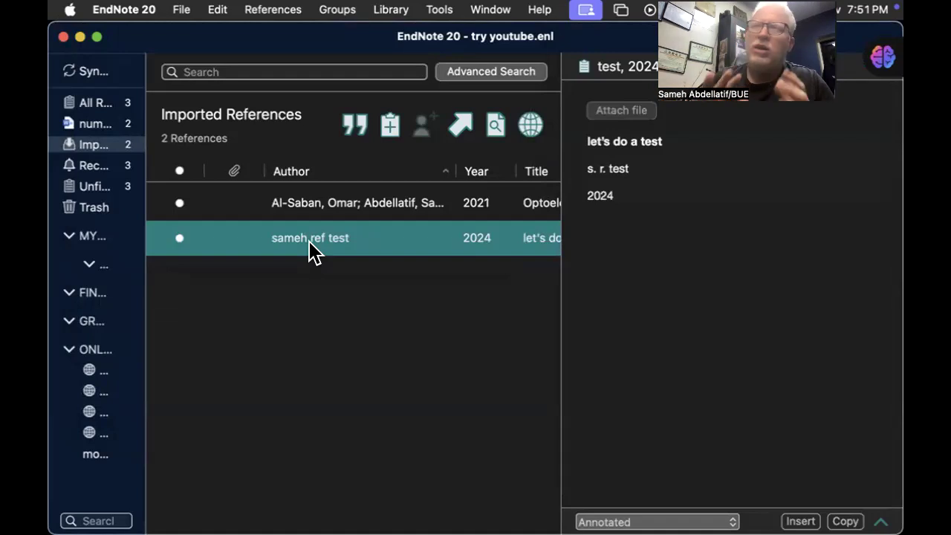
Switch to Chrome, close the citation formats and open the "Optical investigation and computational modelling of BaTiO3" article from the Google Scholar results
{"action": "mouse_move", "coordinate": [873, 528]}
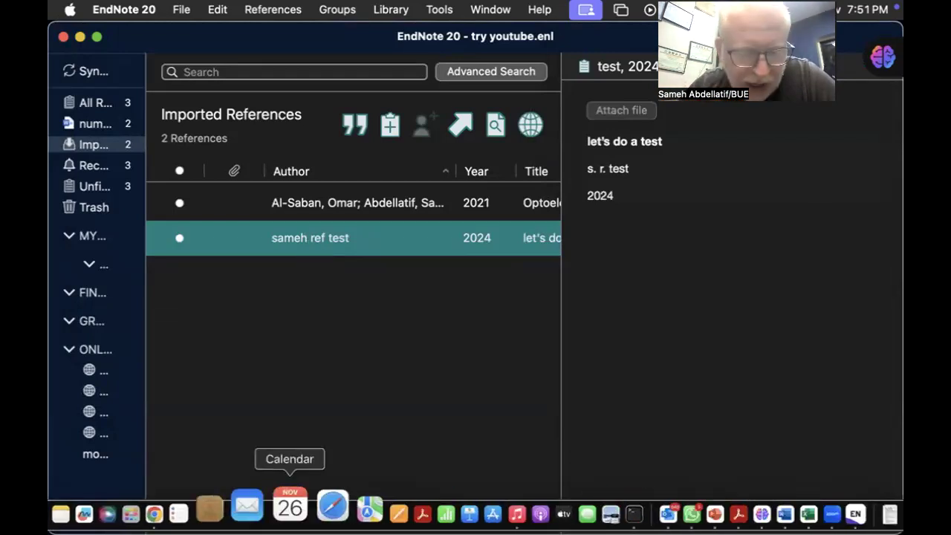
{"action": "left_click", "coordinate": [184, 505]}
{"action": "scroll", "coordinate": [401, 369], "scroll_direction": "up", "scroll_amount": 5}
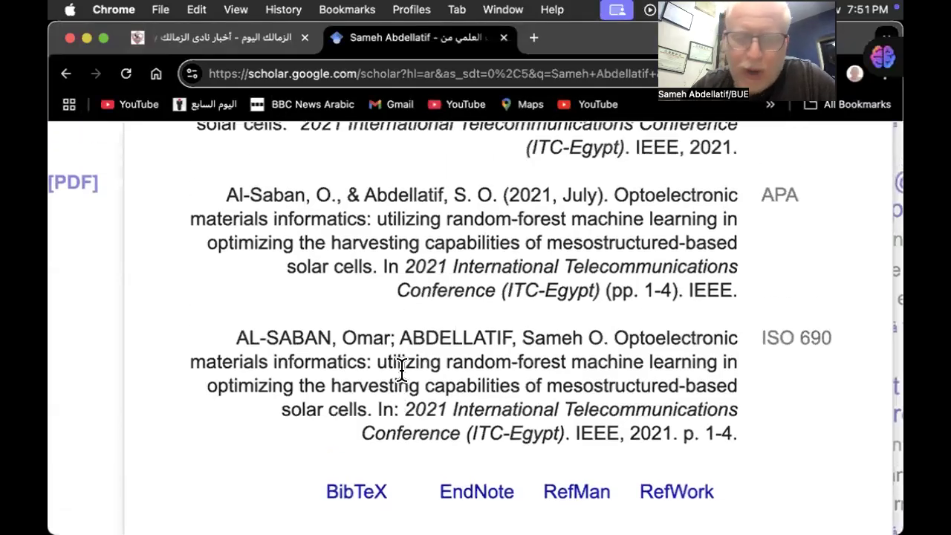
{"action": "left_click", "coordinate": [488, 176]}
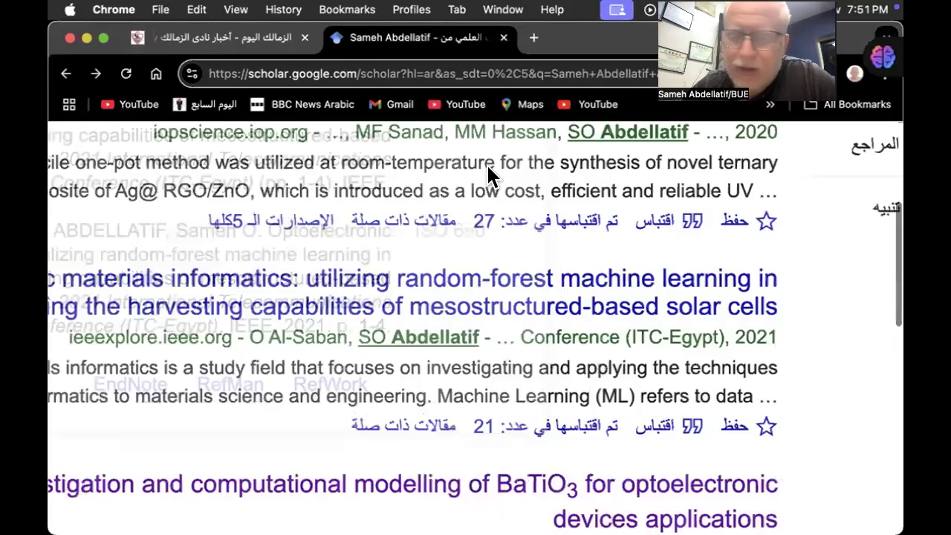
{"action": "scroll", "coordinate": [488, 171], "scroll_direction": "down", "scroll_amount": 1}
{"action": "scroll", "coordinate": [487, 165], "scroll_direction": "left", "scroll_amount": 3}
{"action": "scroll", "coordinate": [487, 165], "scroll_direction": "right", "scroll_amount": 2}
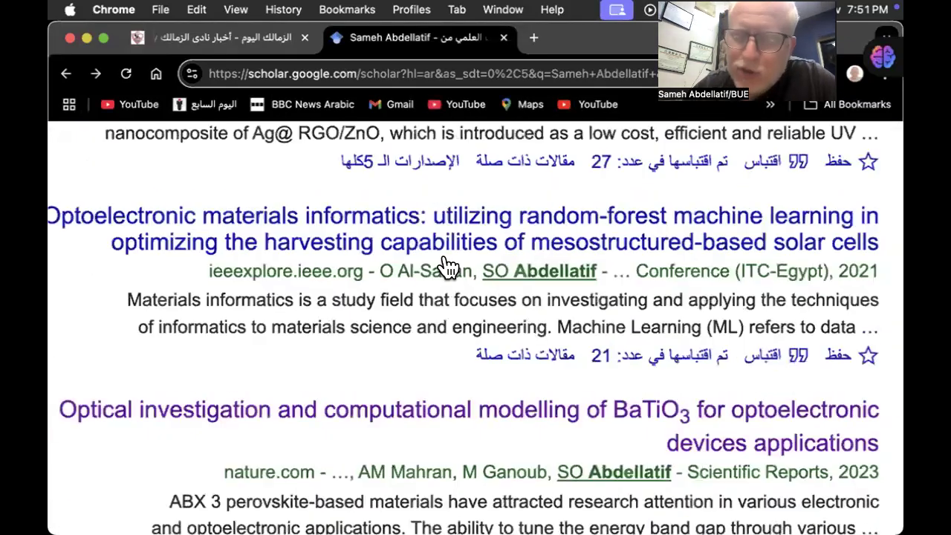
{"action": "left_click", "coordinate": [405, 412]}
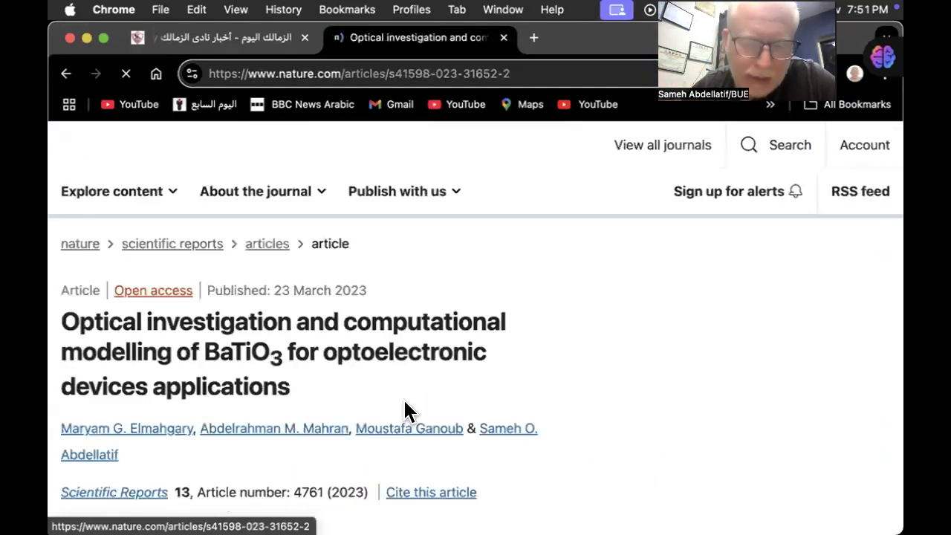
{"action": "scroll", "coordinate": [405, 401], "scroll_direction": "down", "scroll_amount": 4}
{"action": "scroll", "coordinate": [405, 401], "scroll_direction": "up", "scroll_amount": 2}
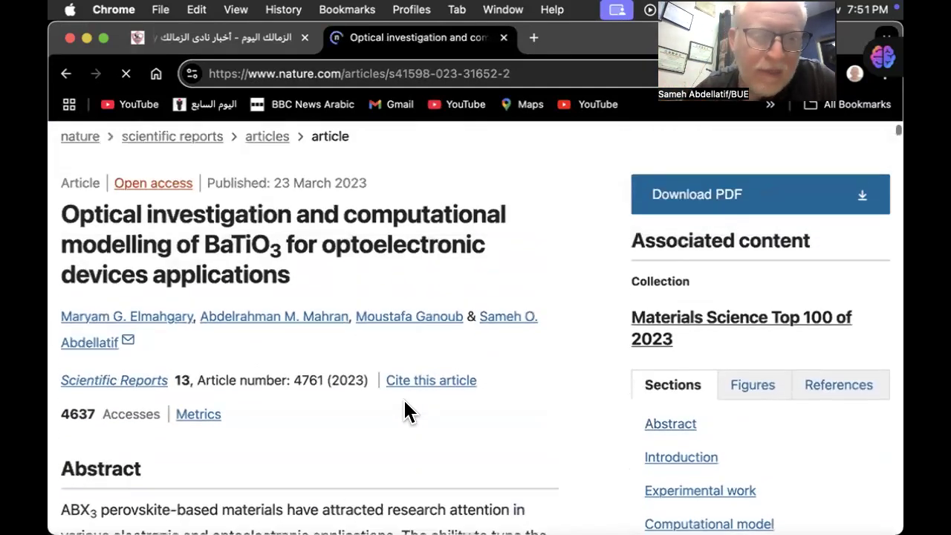
{"action": "scroll", "coordinate": [405, 401], "scroll_direction": "up", "scroll_amount": 2}
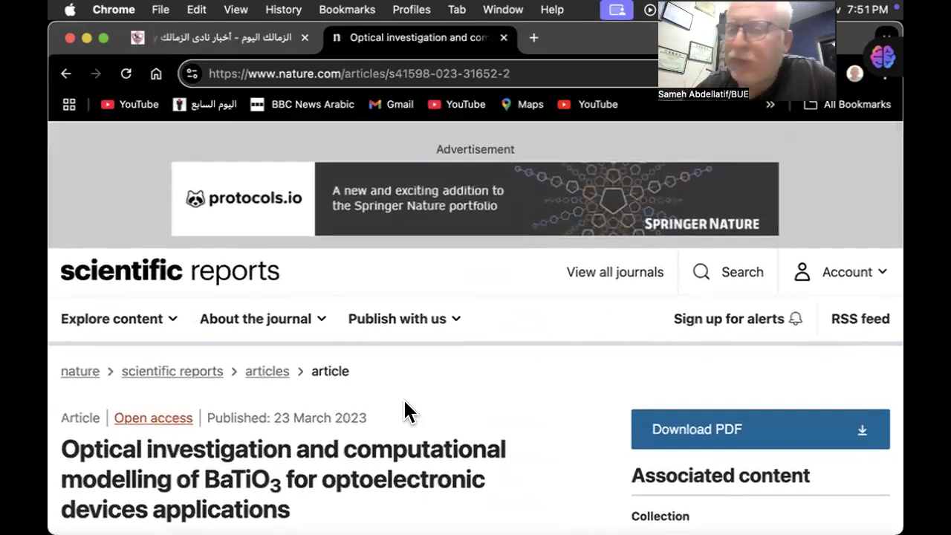
{"action": "scroll", "coordinate": [405, 402], "scroll_direction": "down", "scroll_amount": 5}
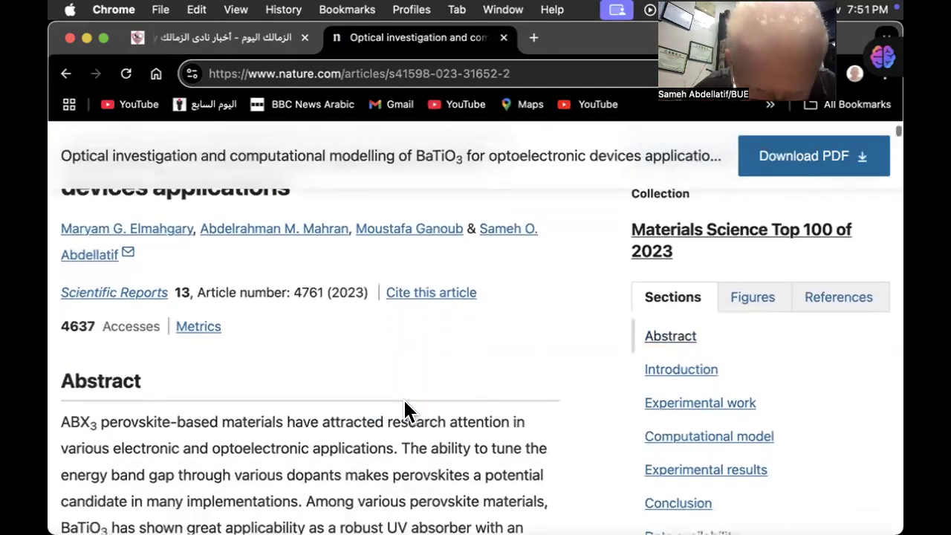
Go to the article's "Cite this article" section and download its citation file
{"action": "left_click", "coordinate": [456, 292]}
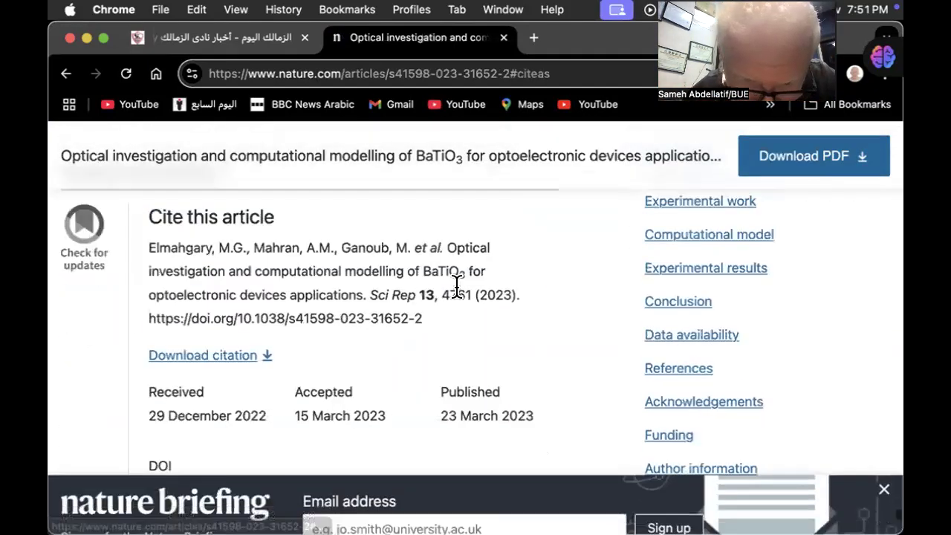
{"action": "scroll", "coordinate": [457, 287], "scroll_direction": "down", "scroll_amount": 3}
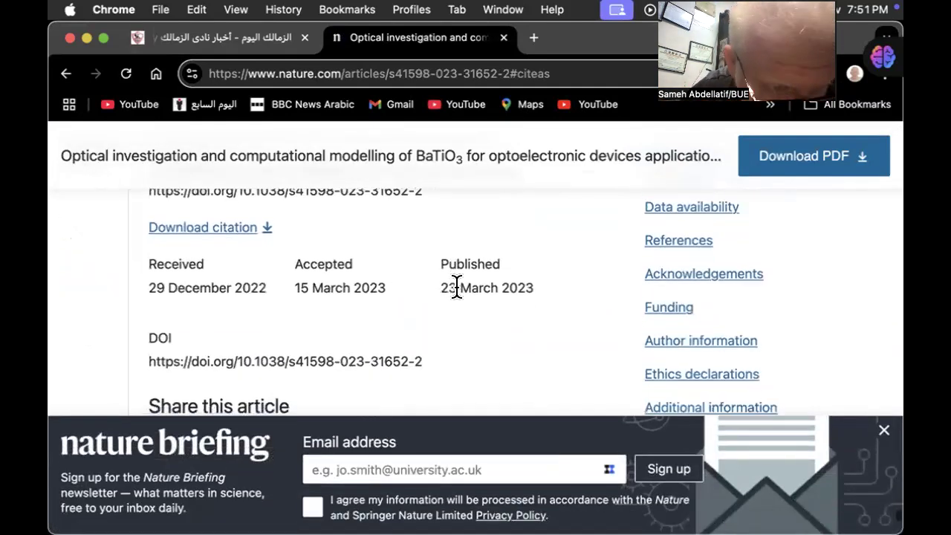
{"action": "left_click", "coordinate": [245, 228]}
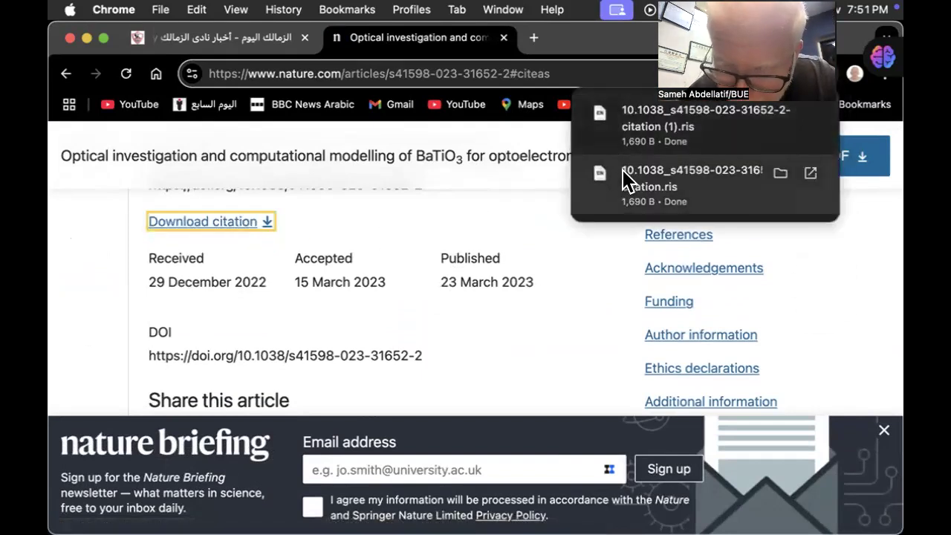
{"action": "left_click", "coordinate": [615, 191]}
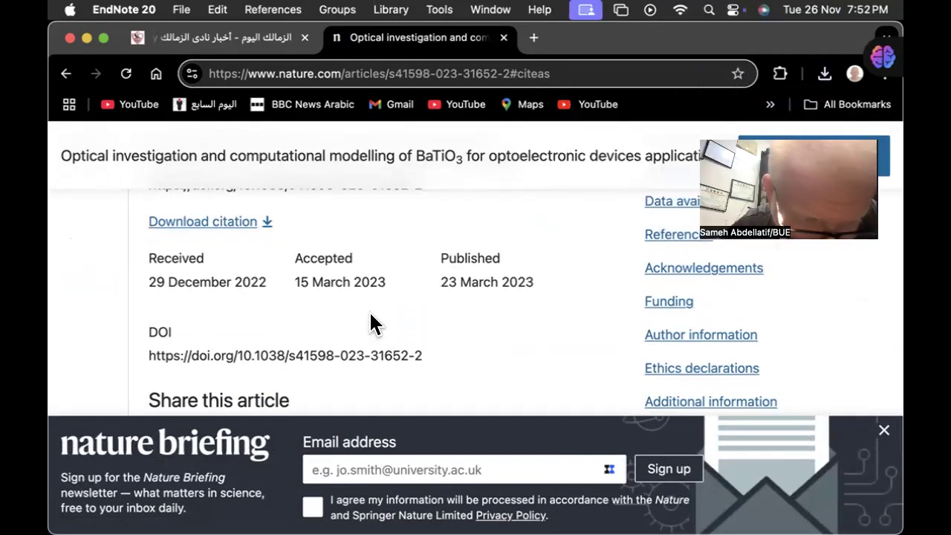
{"action": "scroll", "coordinate": [369, 309], "scroll_direction": "up", "scroll_amount": 1}
{"action": "scroll", "coordinate": [369, 312], "scroll_direction": "up", "scroll_amount": 2}
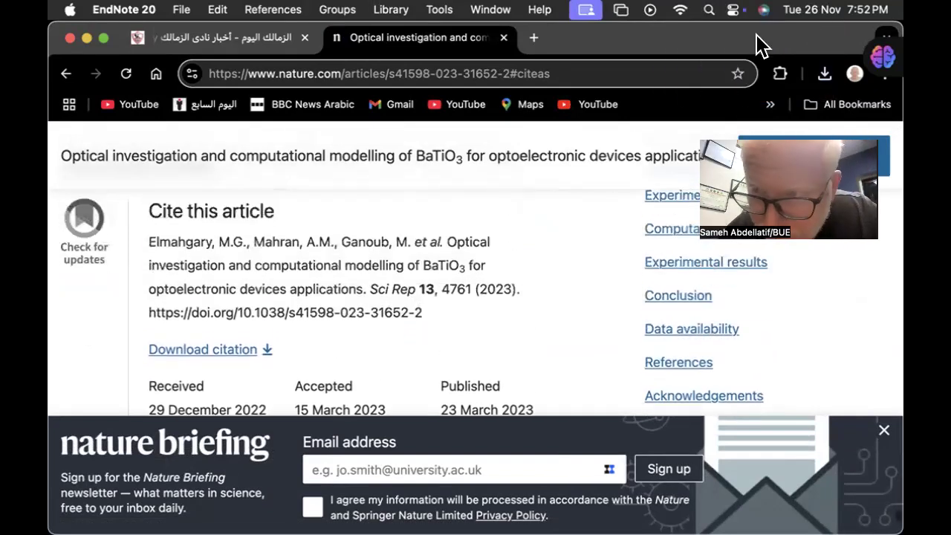
{"action": "left_click", "coordinate": [824, 74]}
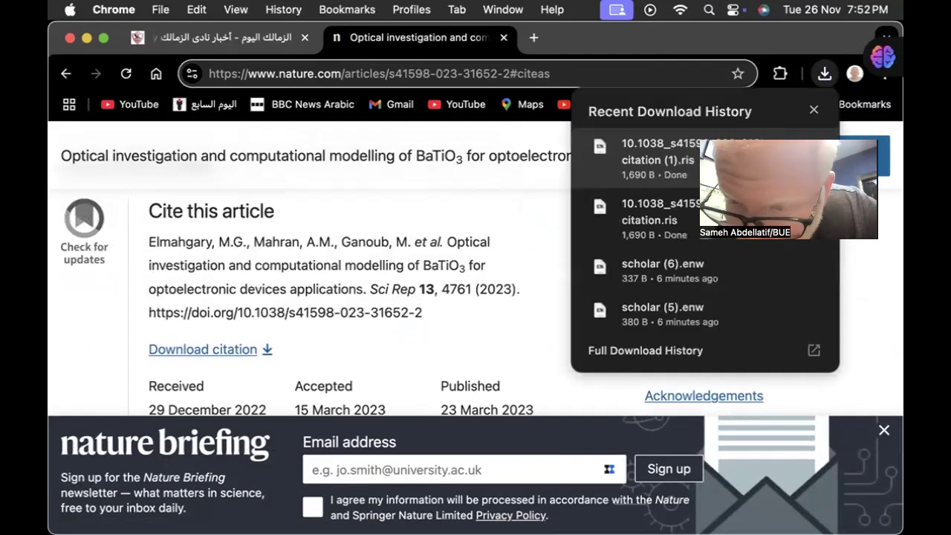
{"action": "left_click", "coordinate": [698, 223]}
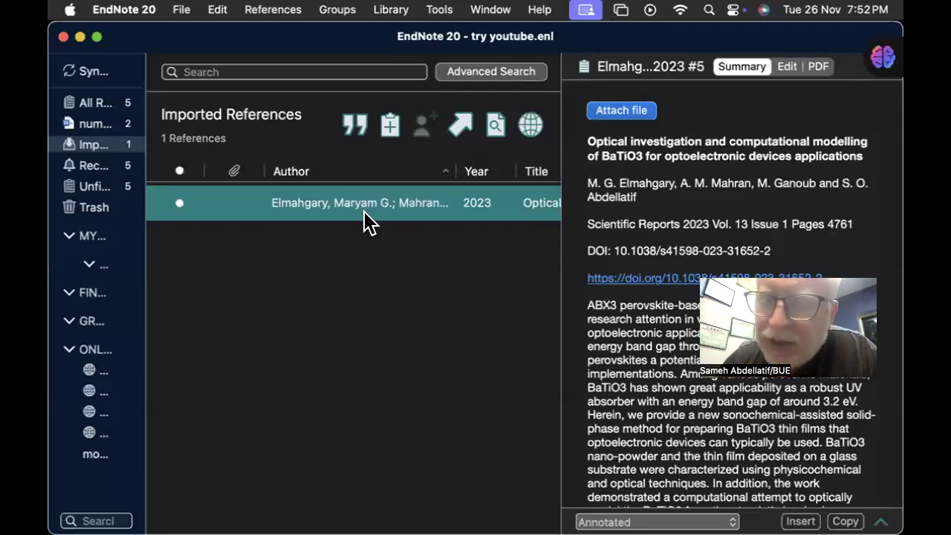
Switch back to Chrome and look through the article's citation section and its reference list
{"action": "key", "text": "super+Tab"}
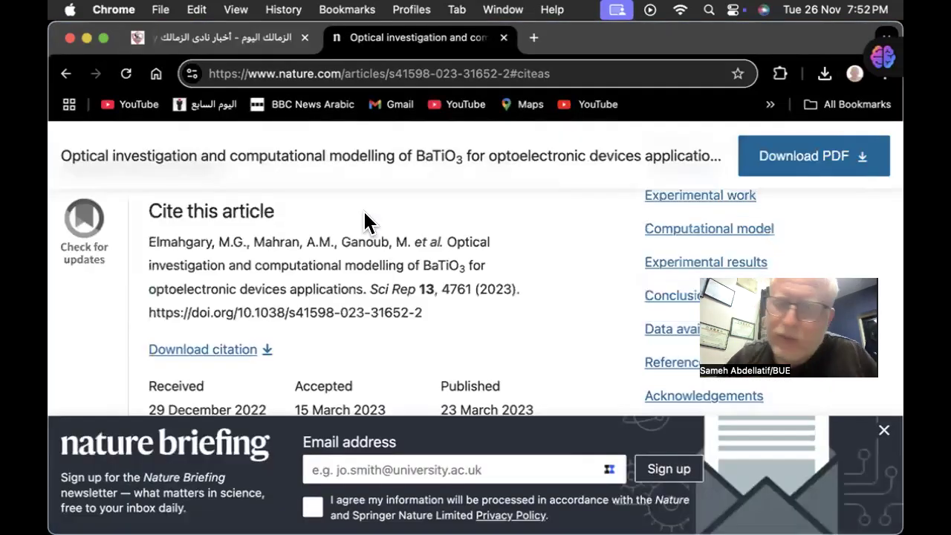
{"action": "scroll", "coordinate": [363, 210], "scroll_direction": "down", "scroll_amount": 2}
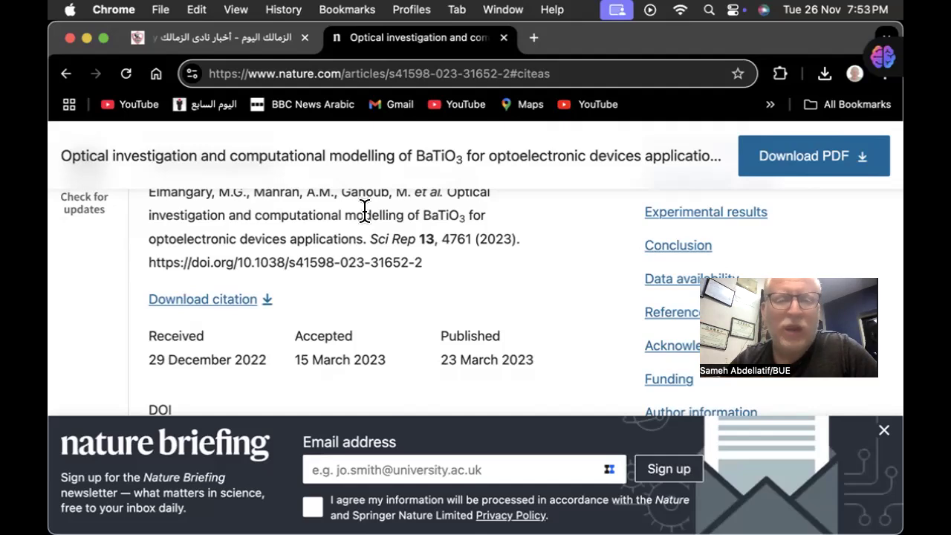
{"action": "scroll", "coordinate": [364, 211], "scroll_direction": "up", "scroll_amount": 15}
{"action": "scroll", "coordinate": [364, 210], "scroll_direction": "up", "scroll_amount": 15}
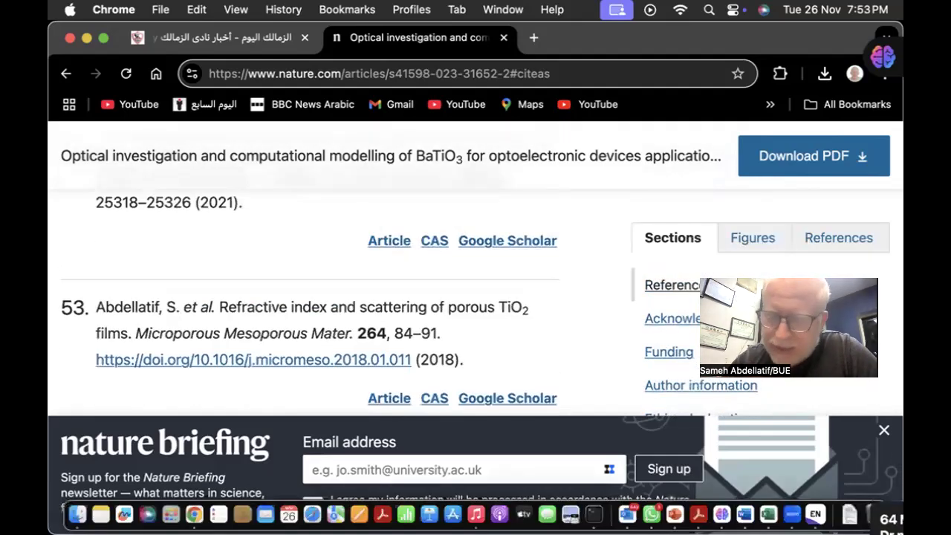
Switch to the numerical document in Word and review its IEEE bibliography and the in-text citations in the Methodology section
{"action": "left_click", "coordinate": [747, 508]}
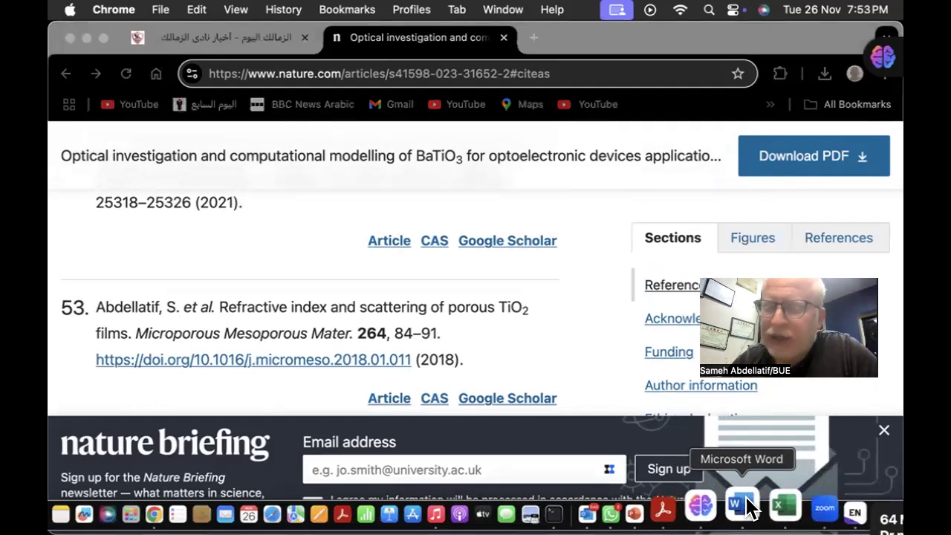
{"action": "left_click", "coordinate": [403, 231]}
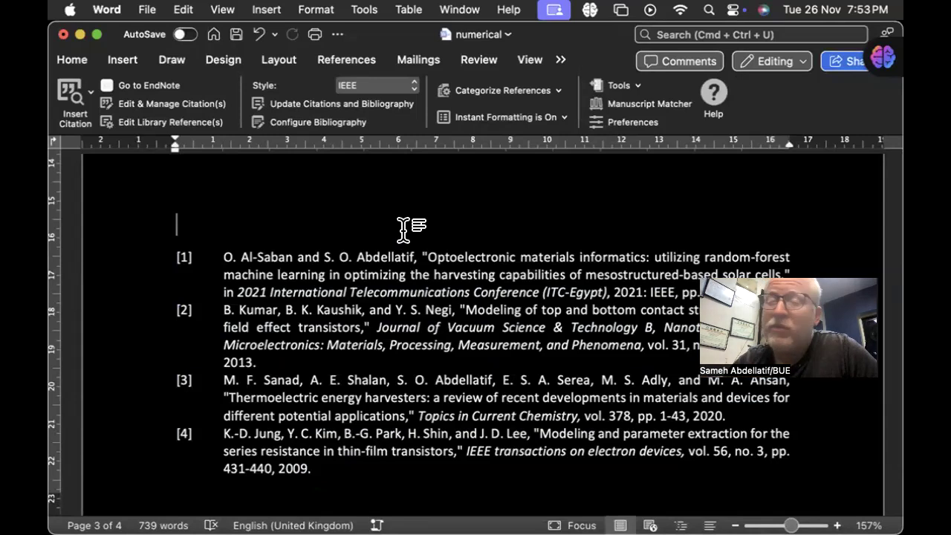
{"action": "scroll", "coordinate": [403, 229], "scroll_direction": "down", "scroll_amount": 5}
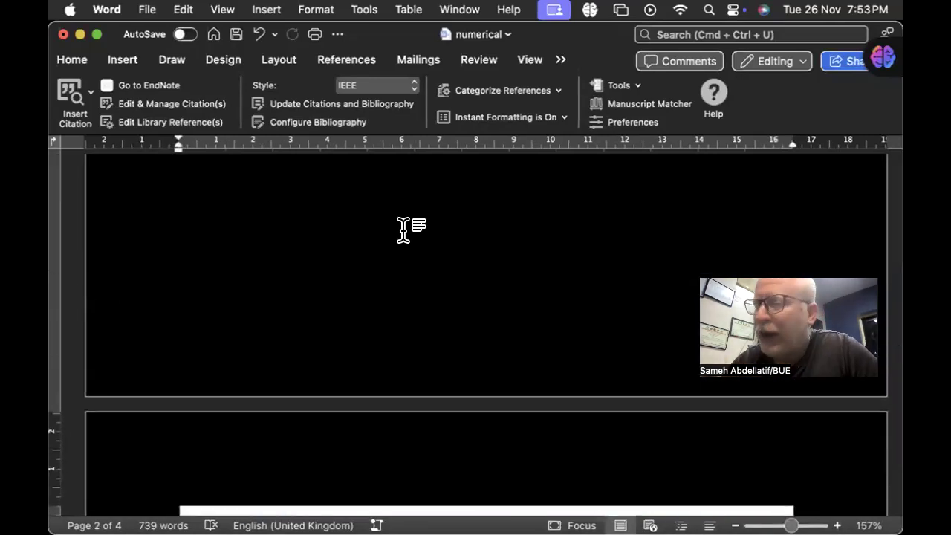
{"action": "scroll", "coordinate": [404, 230], "scroll_direction": "up", "scroll_amount": 15}
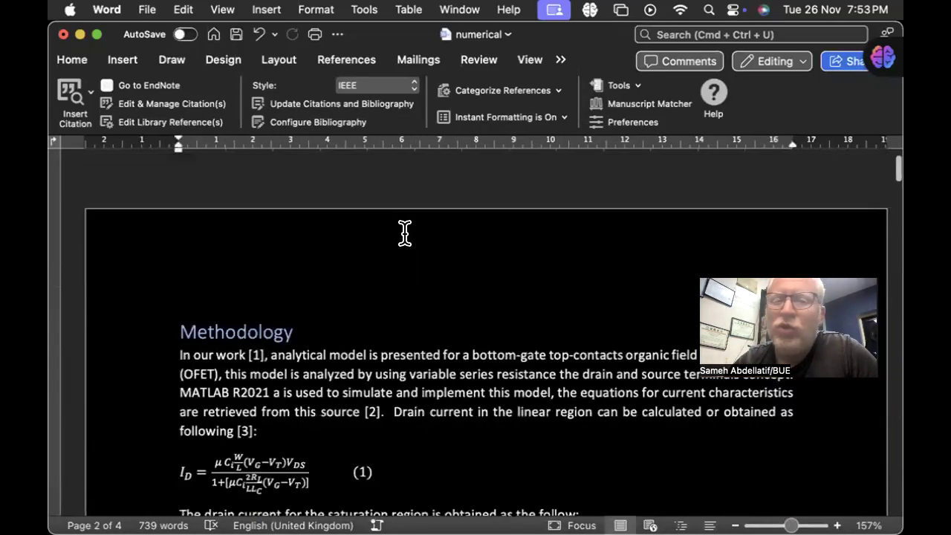